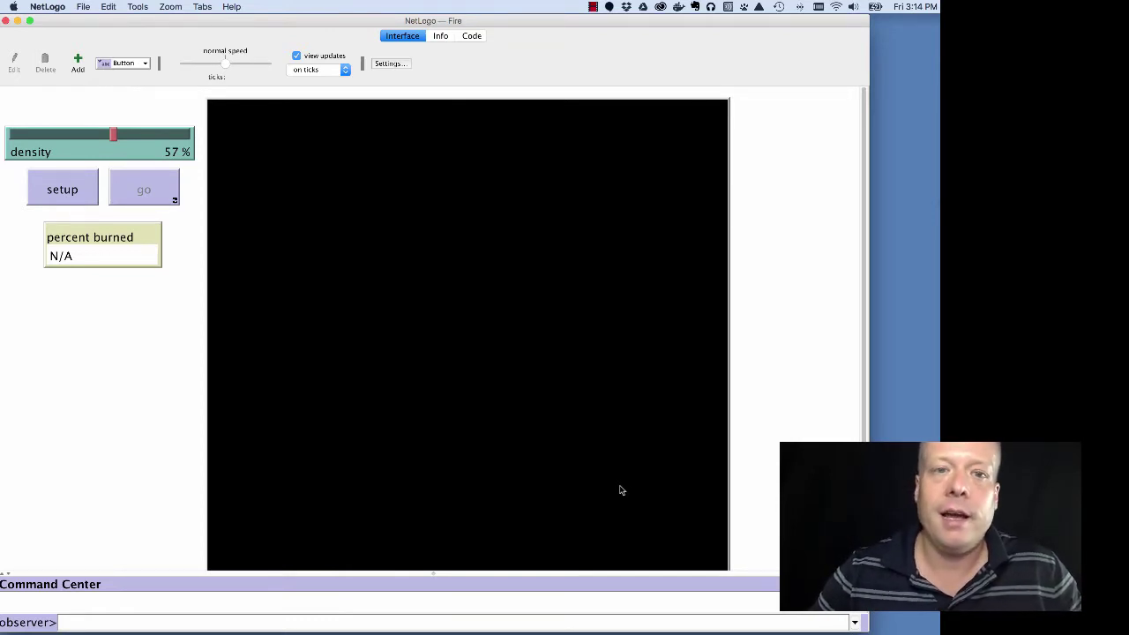
Run the fire, reset to a fresh forest, rerun it and stop at 12.6 percent burned
left_click(94, 182)
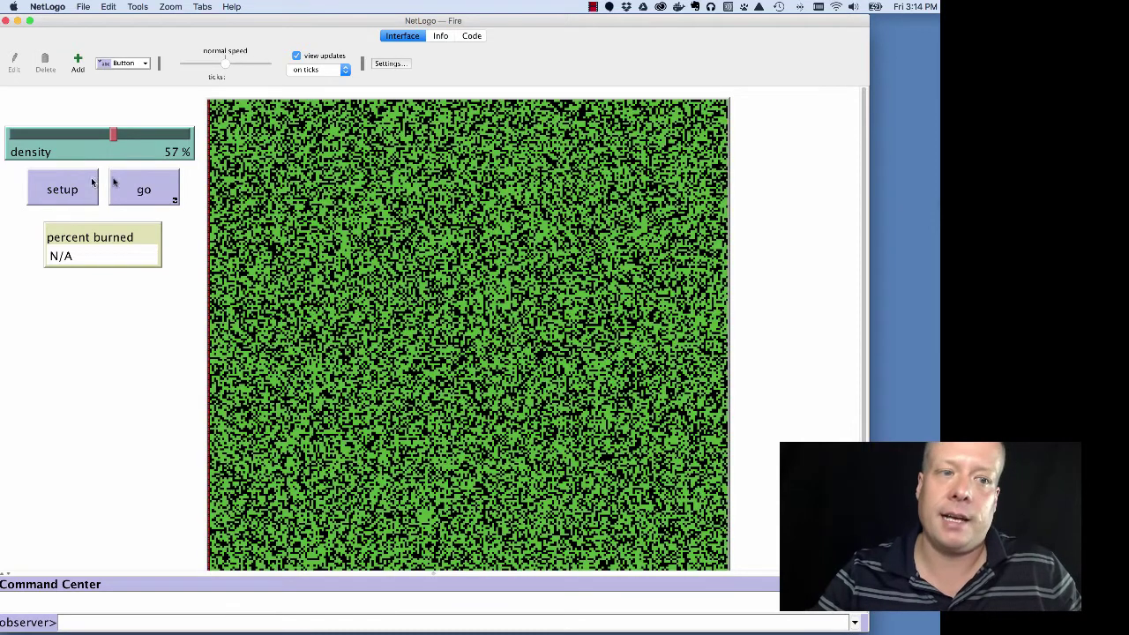
left_click(132, 187)
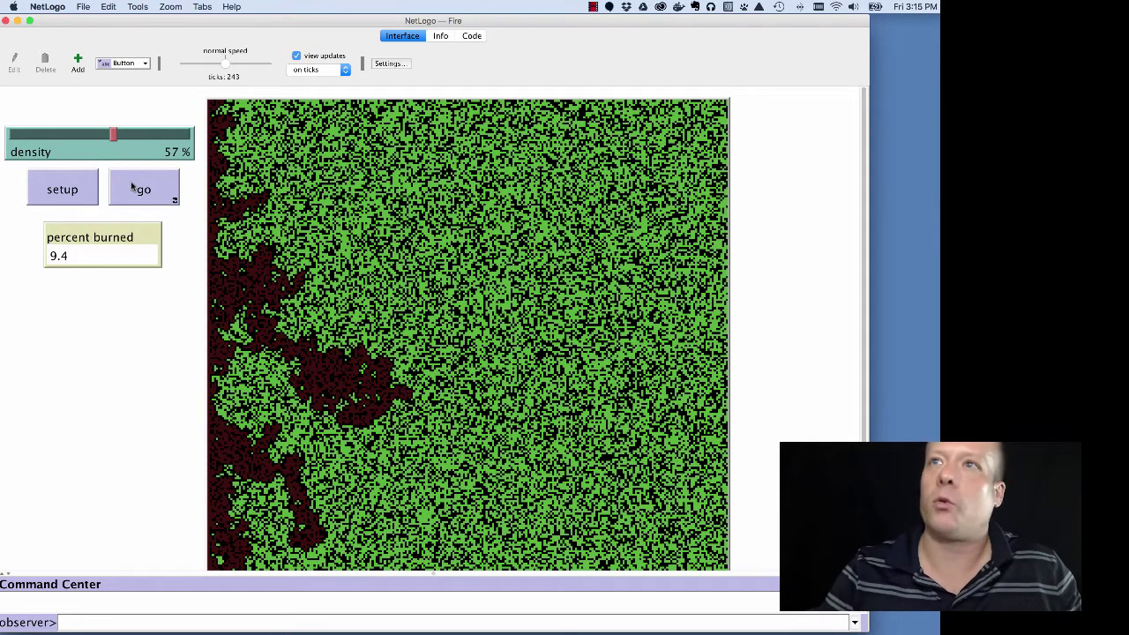
left_click(74, 195)
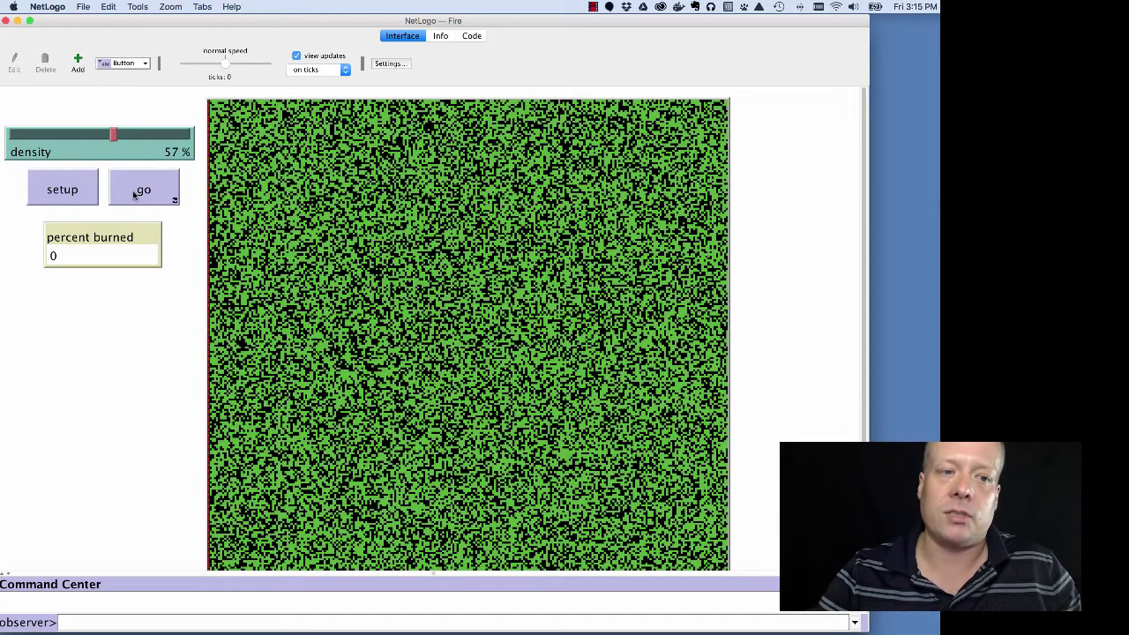
left_click(146, 192)
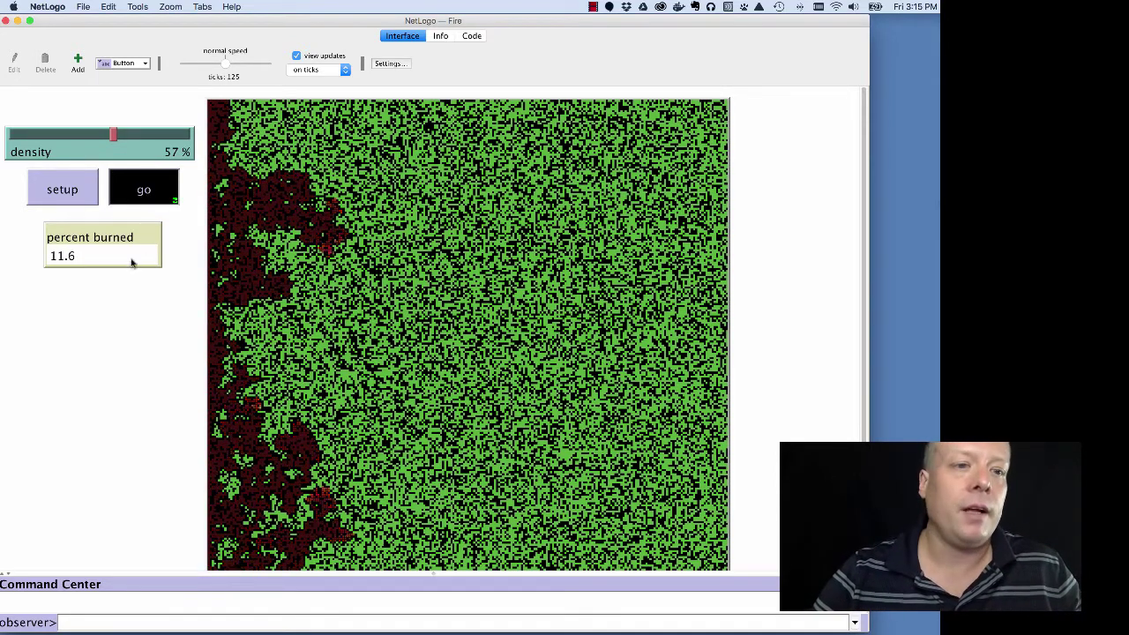
left_click(142, 196)
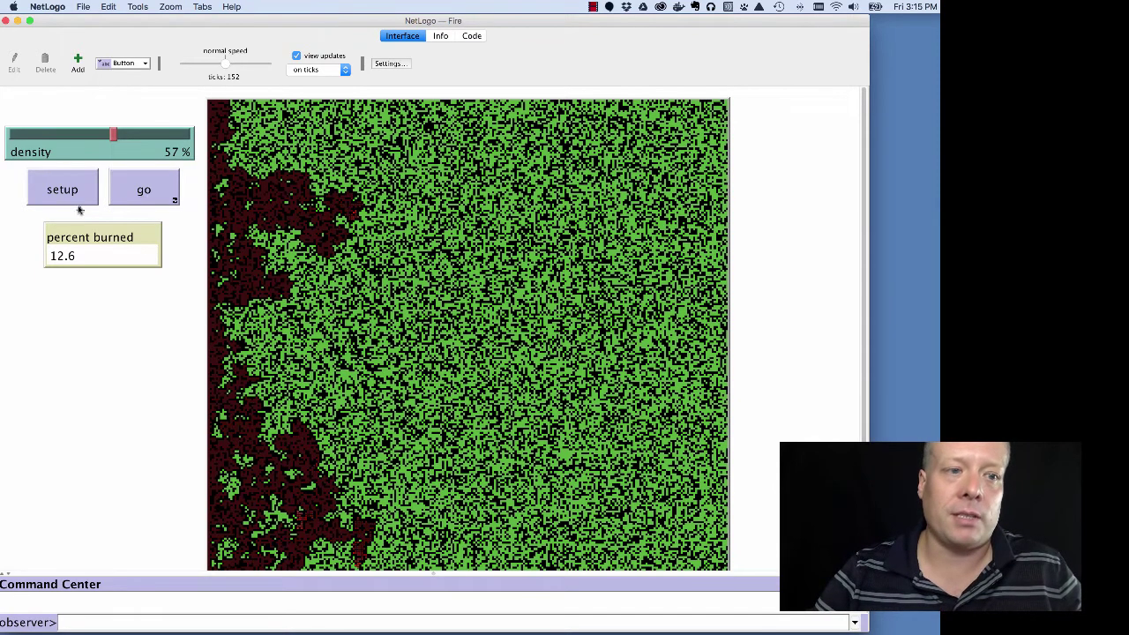
Place a new button below percent burned with the display name My Setup
left_click(135, 63)
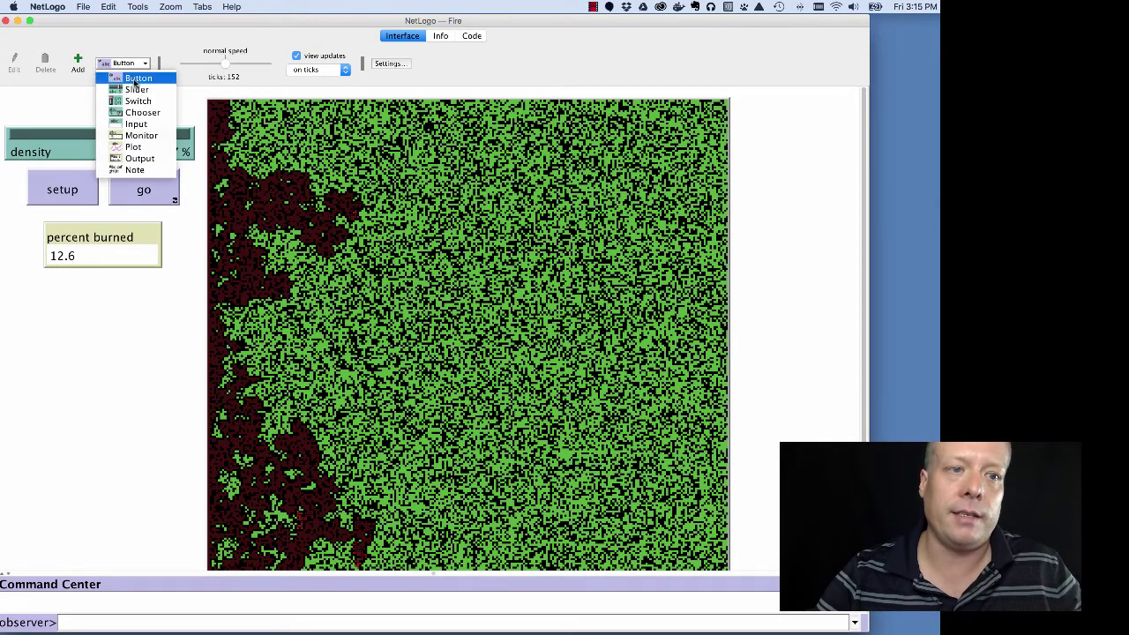
left_click(135, 79)
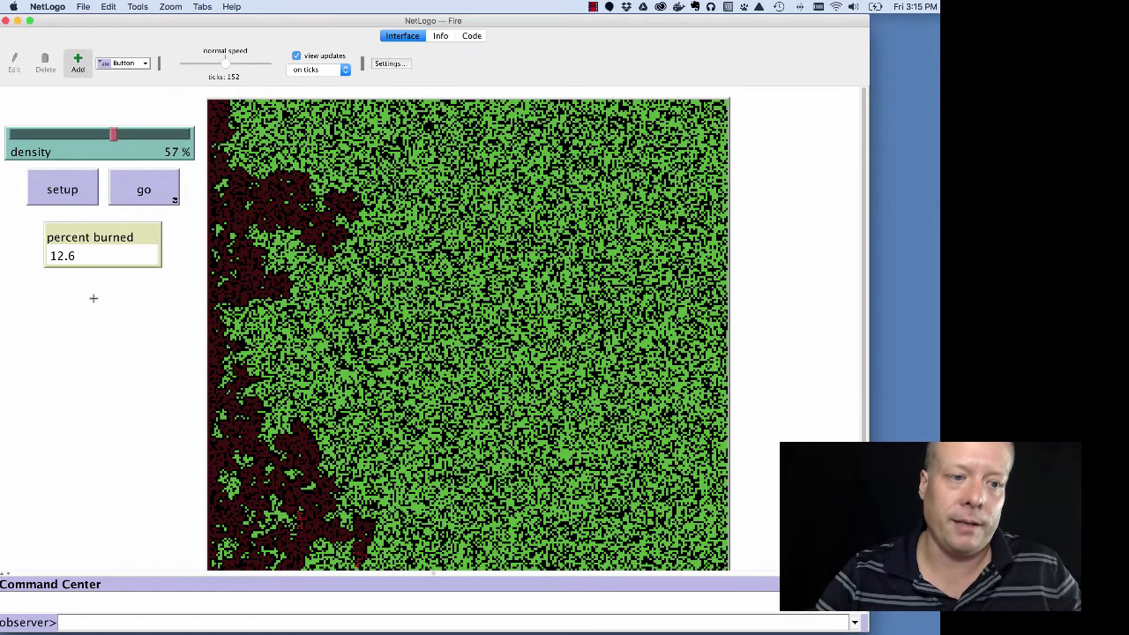
left_click(63, 292)
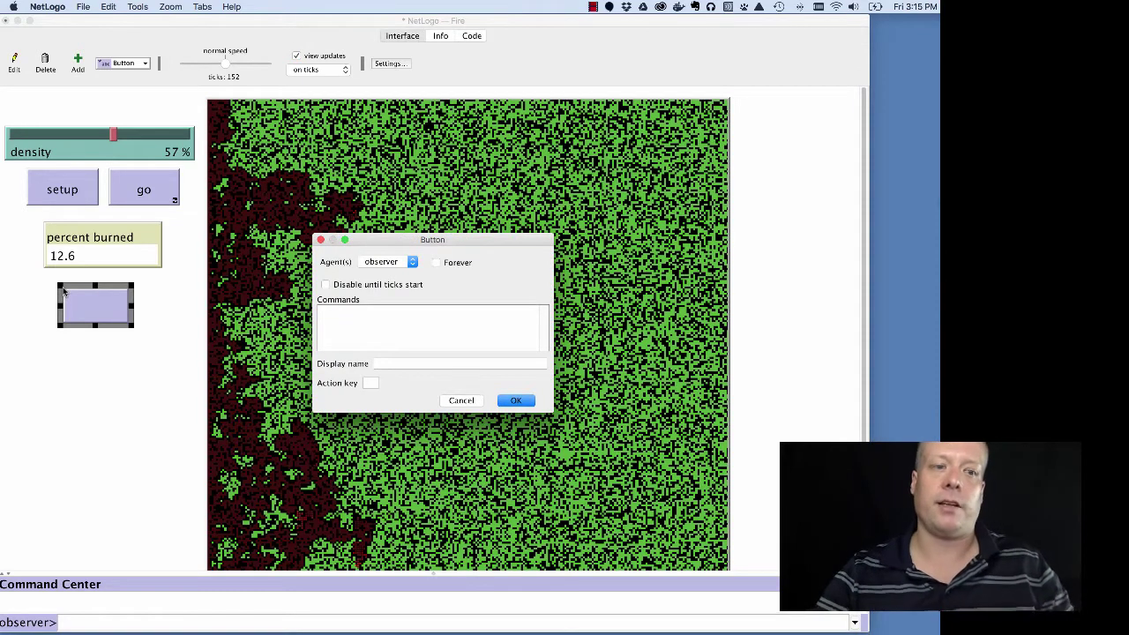
type("My Setup")
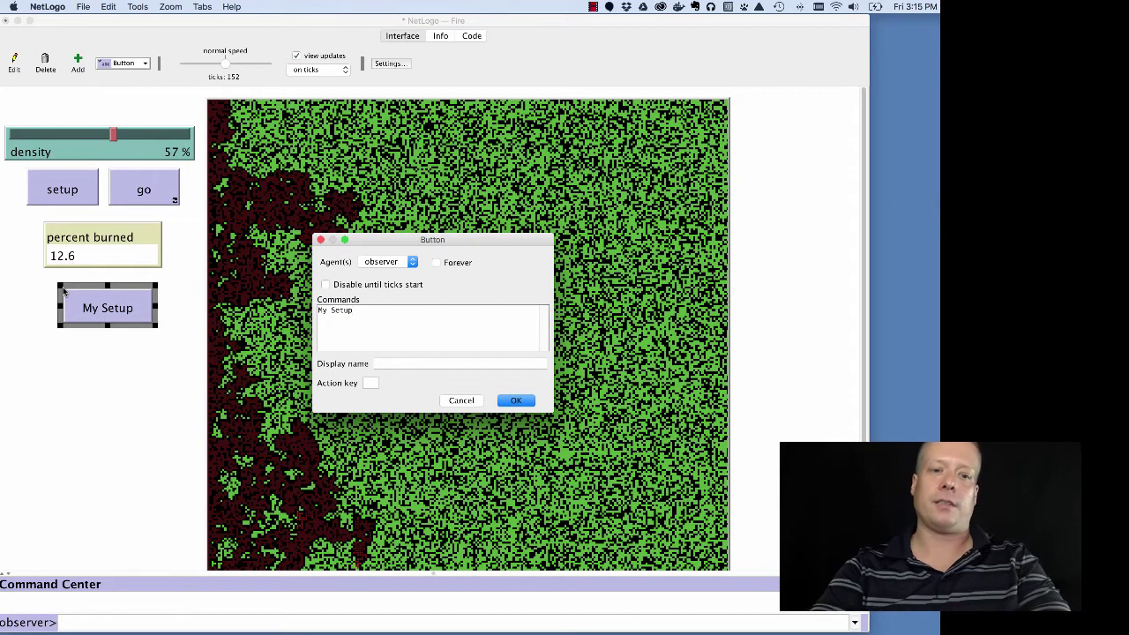
key("BackSpace")
key("BackSpace")
key("BackSpace")
key("BackSpace")
key("BackSpace")
key("BackSpace")
key("BackSpace")
key("BackSpace")
key("Tab")
type("My Setup")
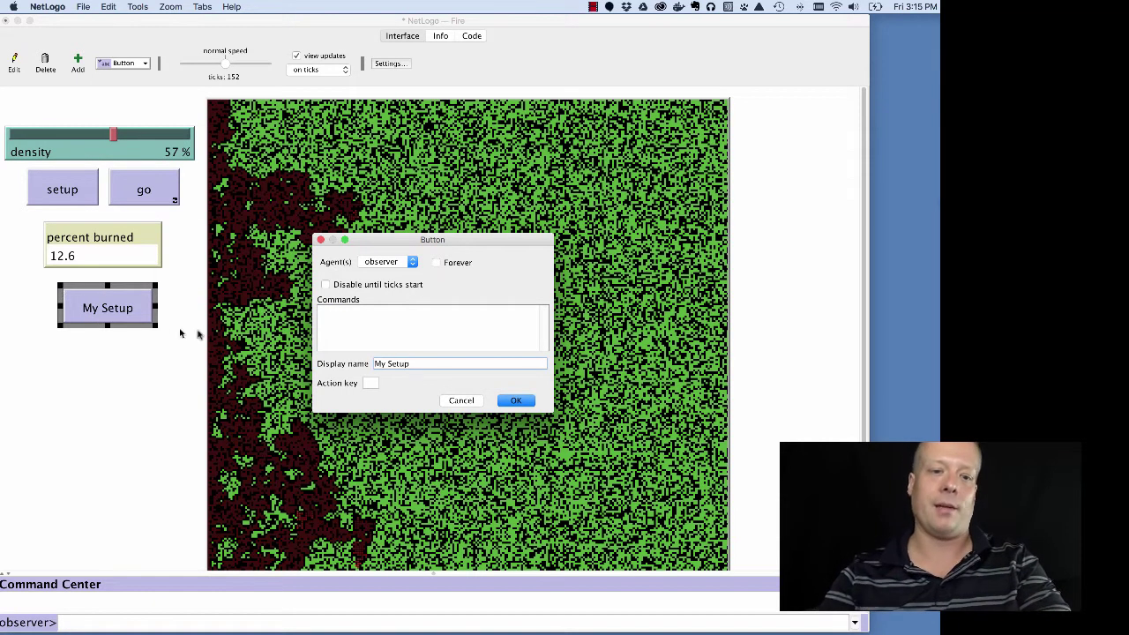
Give it commands setup and ask patches [ set pcolor white ], then test My Setup with go
left_click(387, 328)
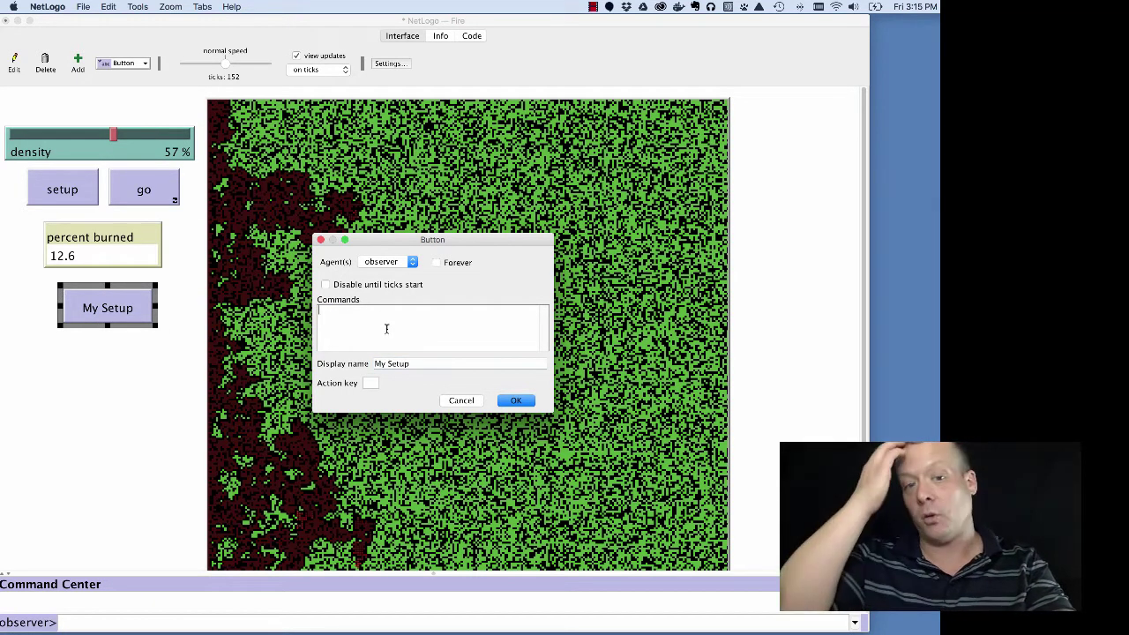
type("setup")
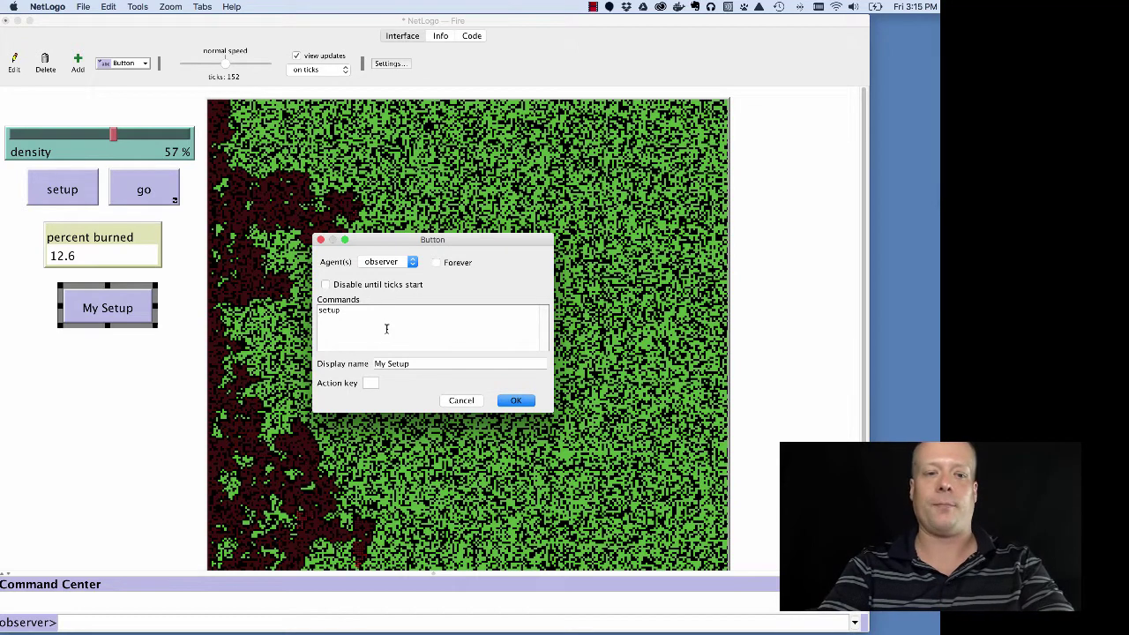
key("Return")
type("ask patches [ s")
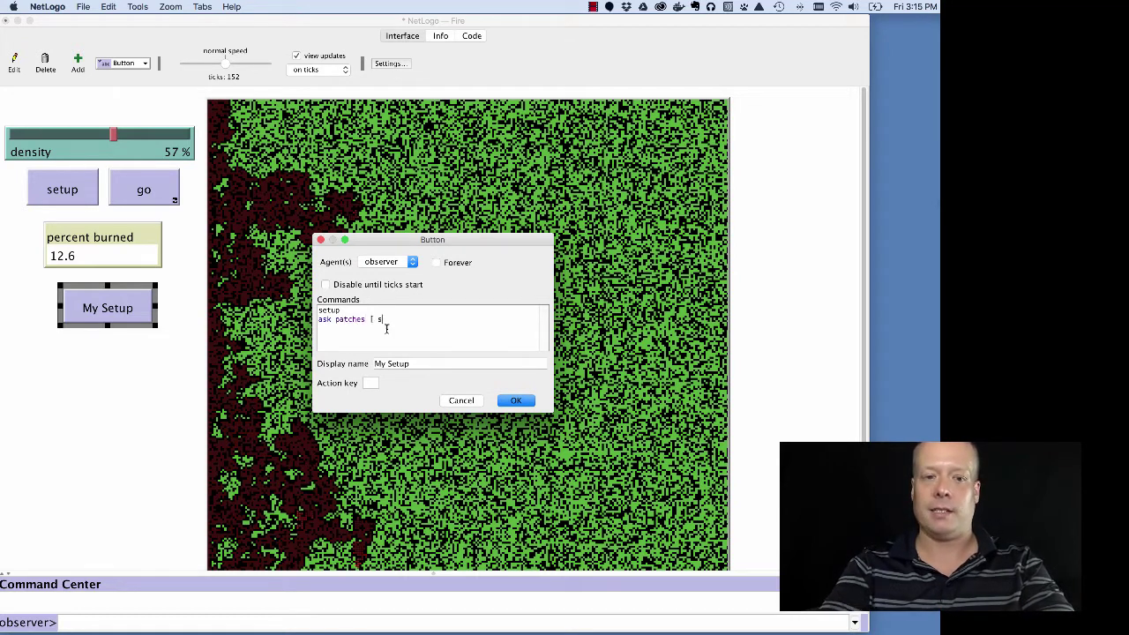
type("et color")
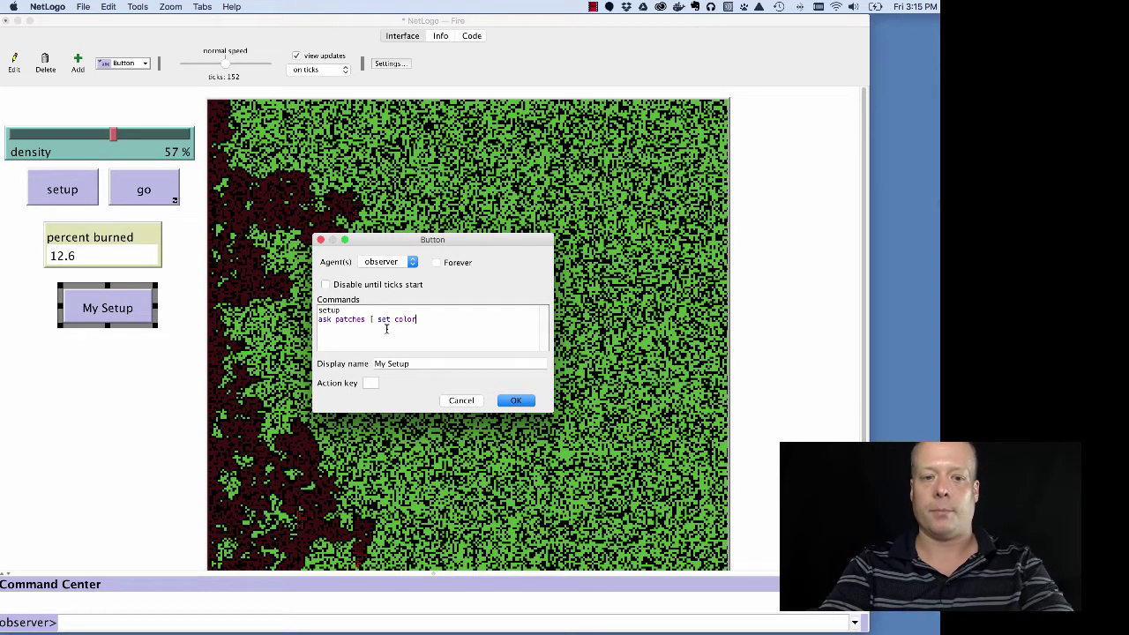
key("BackSpace")
key("BackSpace")
key("BackSpace")
key("BackSpace")
key("BackSpace")
type("pcolor white")
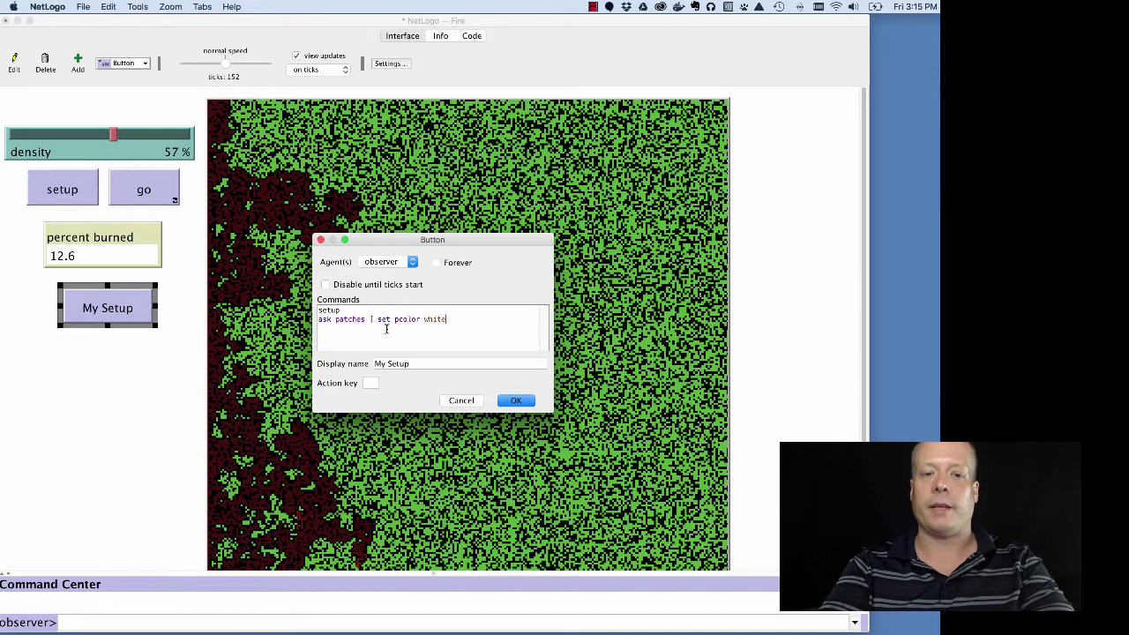
type(" ]")
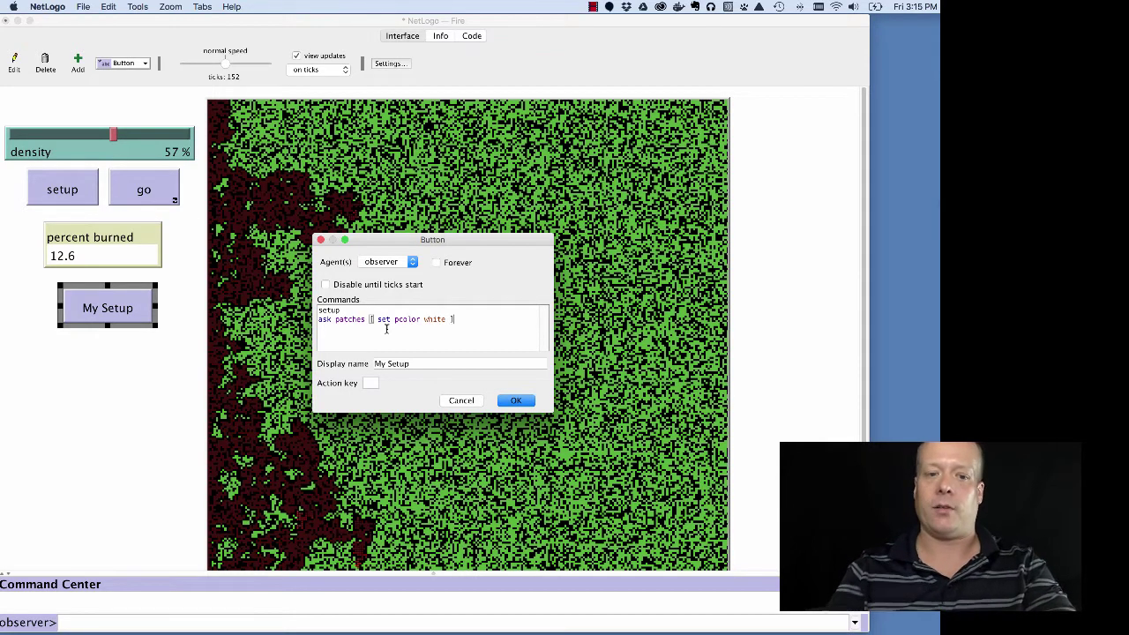
left_click(516, 400)
left_click(131, 301)
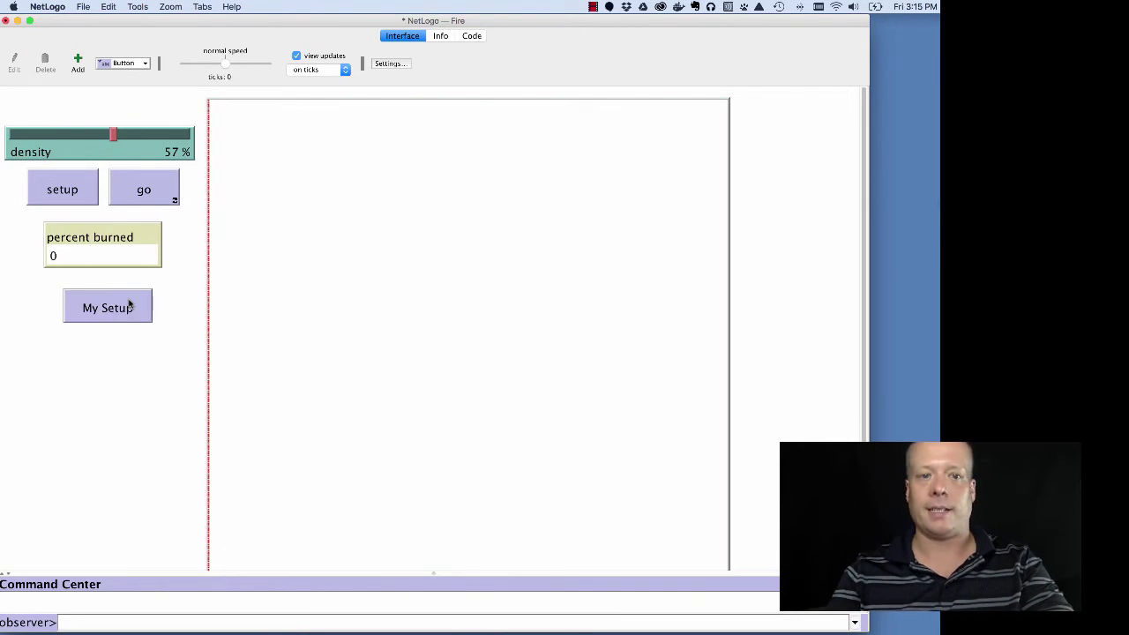
left_click(139, 190)
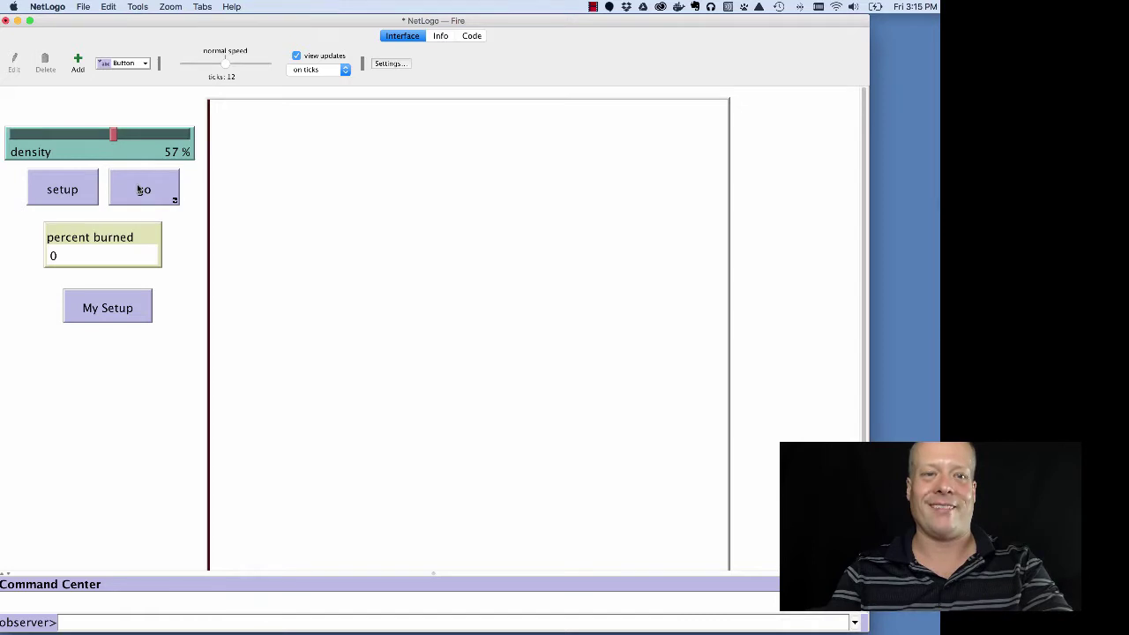
Set the forest density slider to 21% and regenerate the forest
left_click(76, 191)
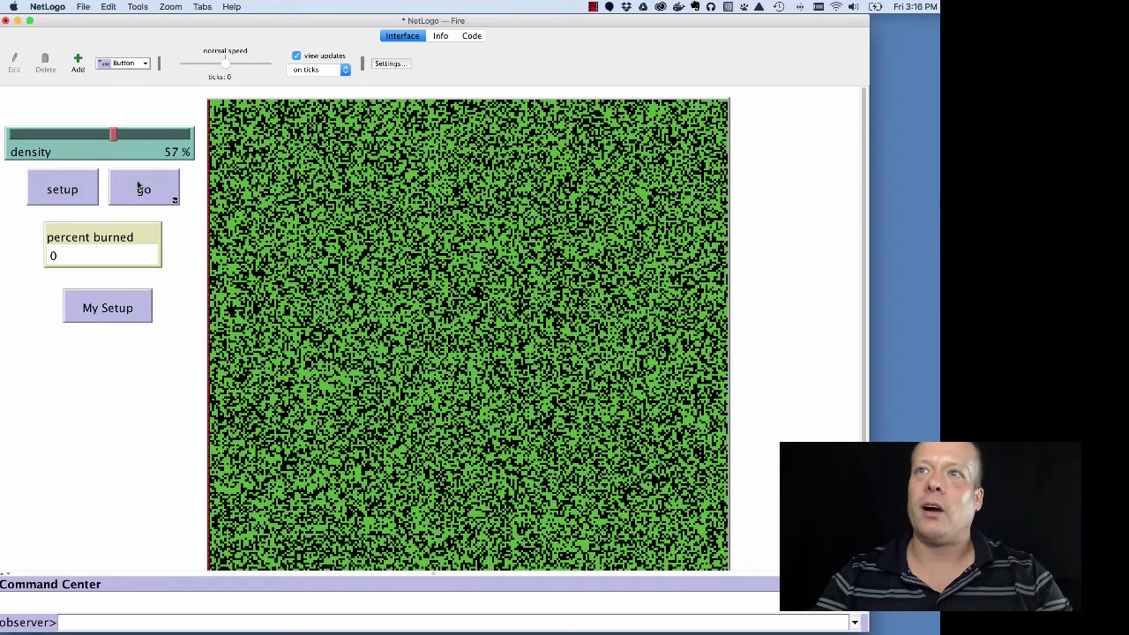
left_click(147, 68)
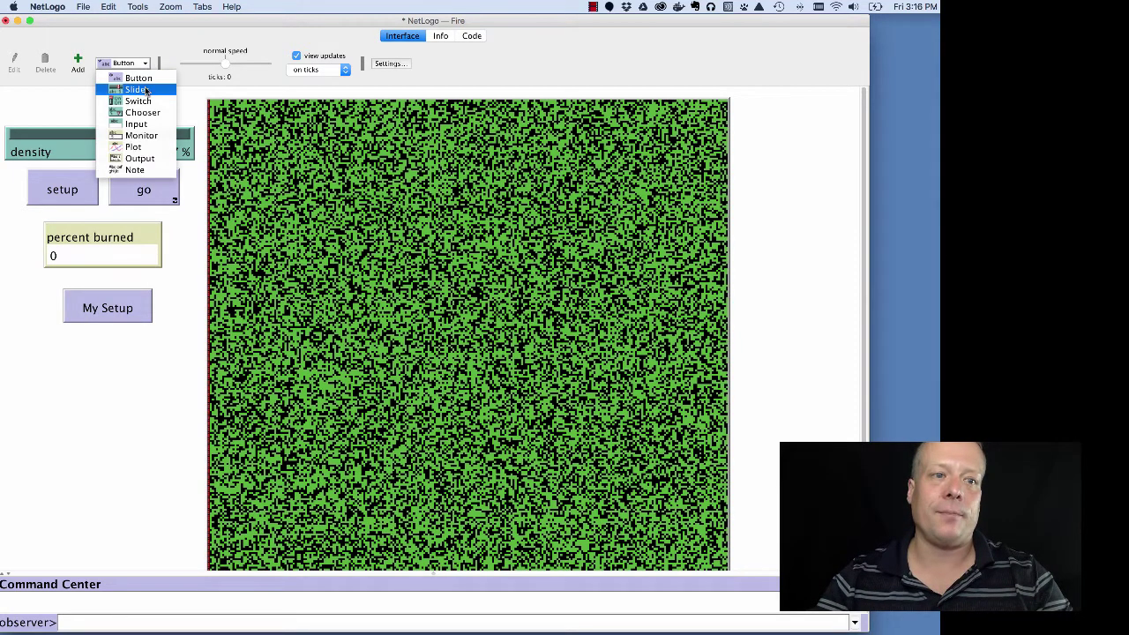
left_click(63, 113)
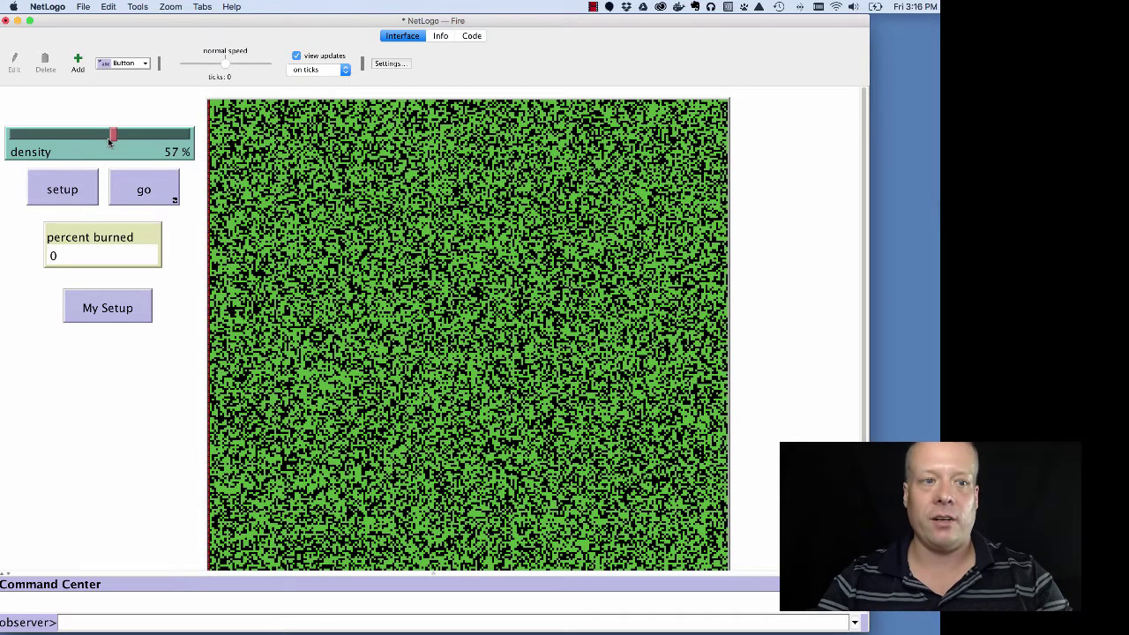
left_click_drag(113, 138, 49, 135)
left_click(65, 187)
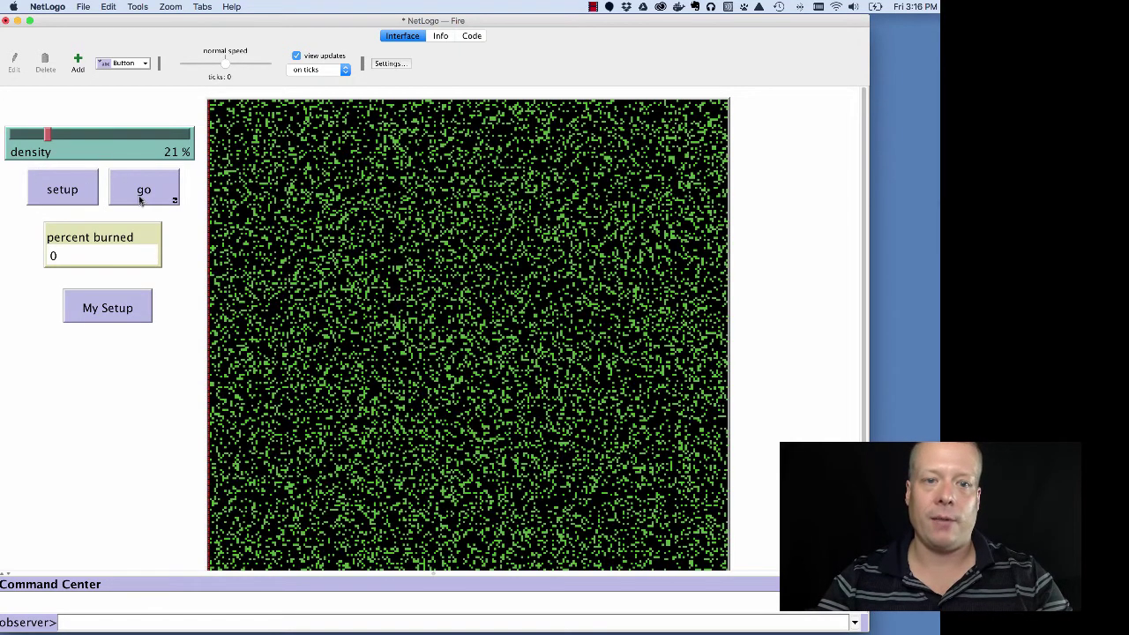
Review the density slider's settings in its editor and confirm them
left_click(128, 133)
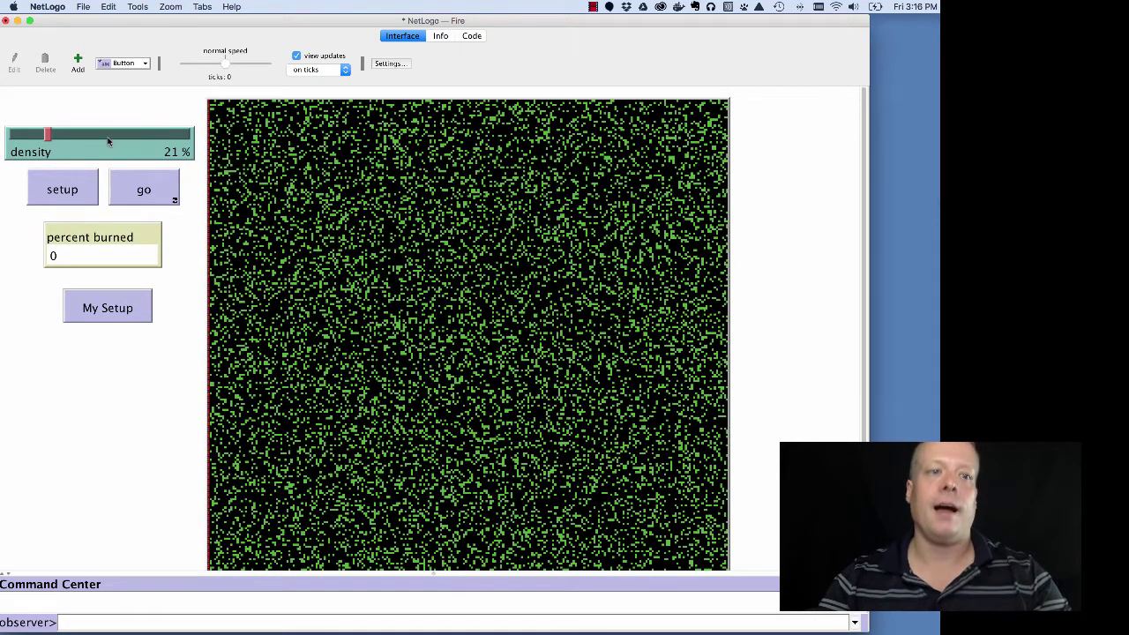
right_click(106, 137)
left_click(120, 147)
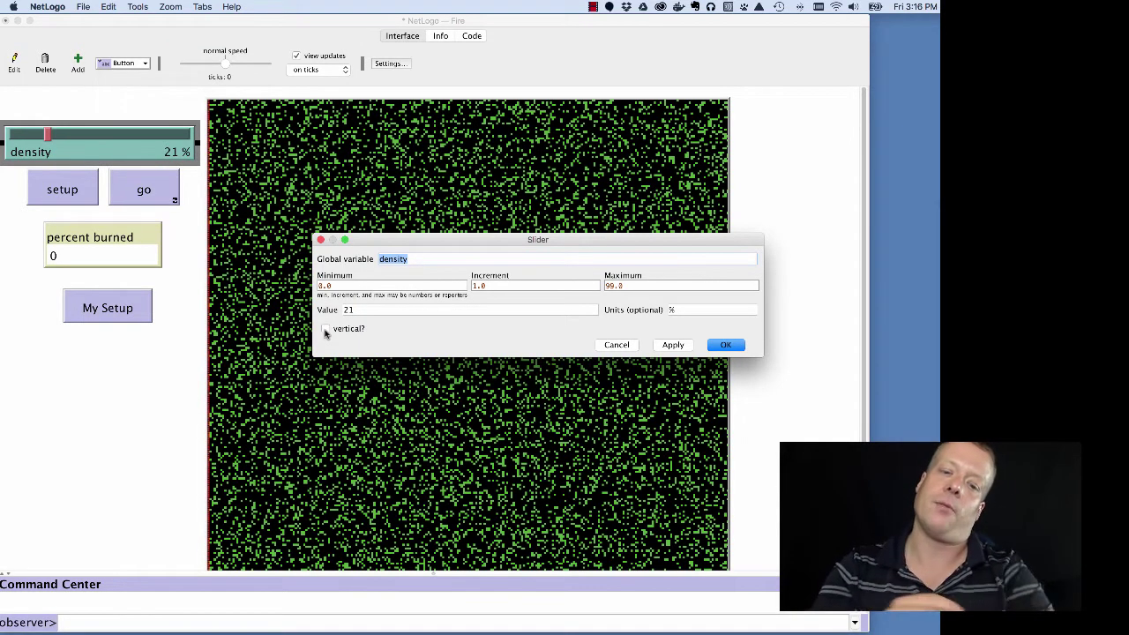
left_click(726, 345)
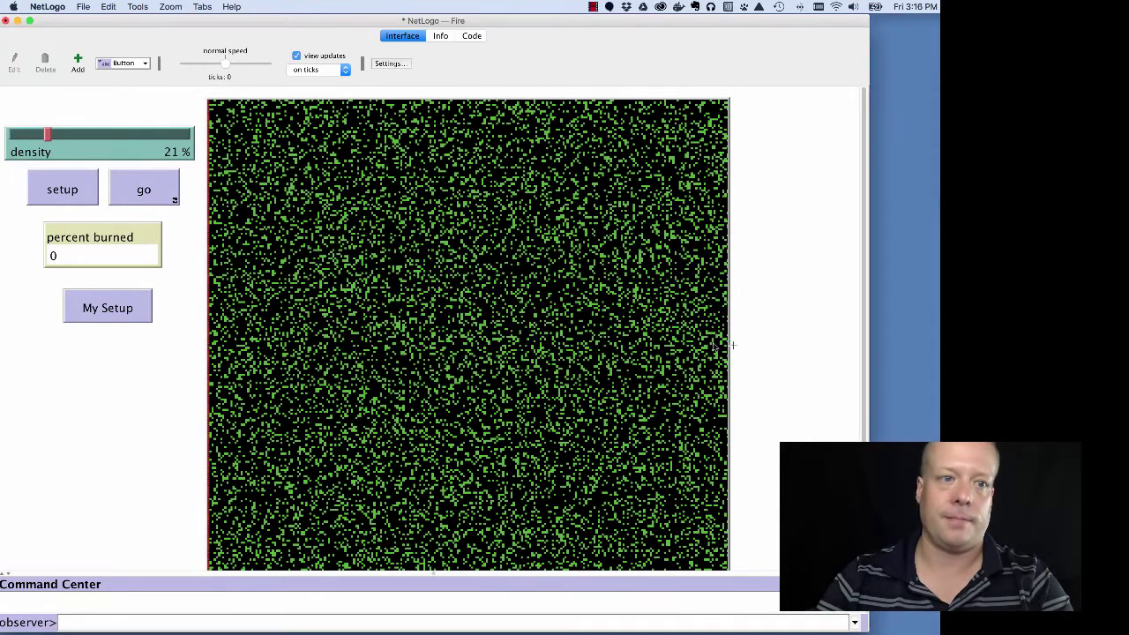
Add a switch for global variable windy? below My Setup and turn it on
left_click(142, 65)
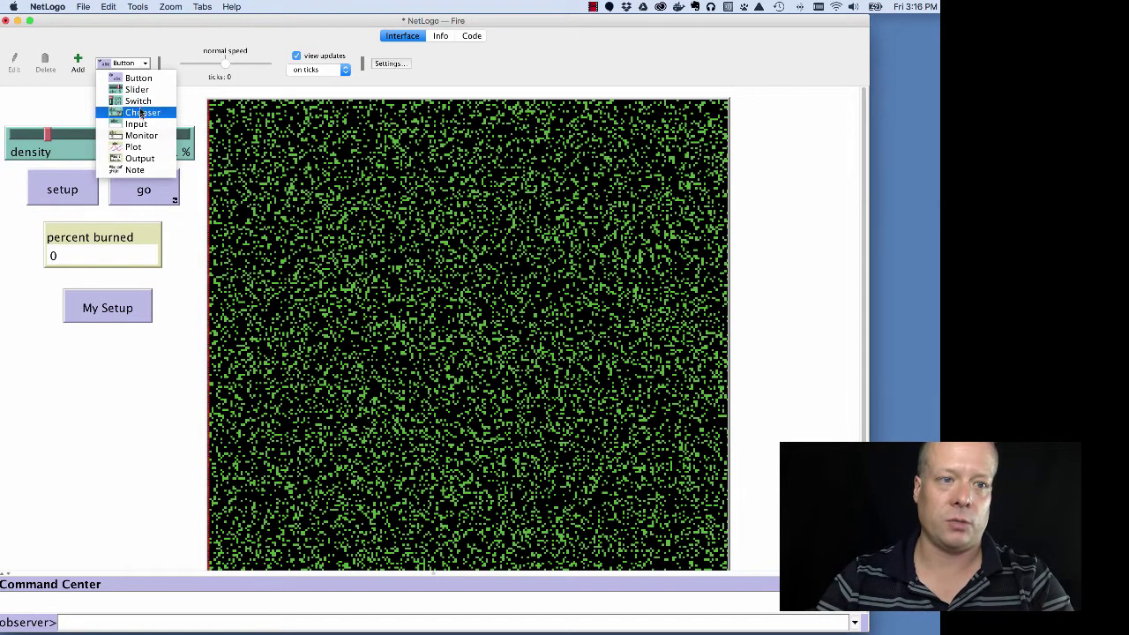
left_click(138, 100)
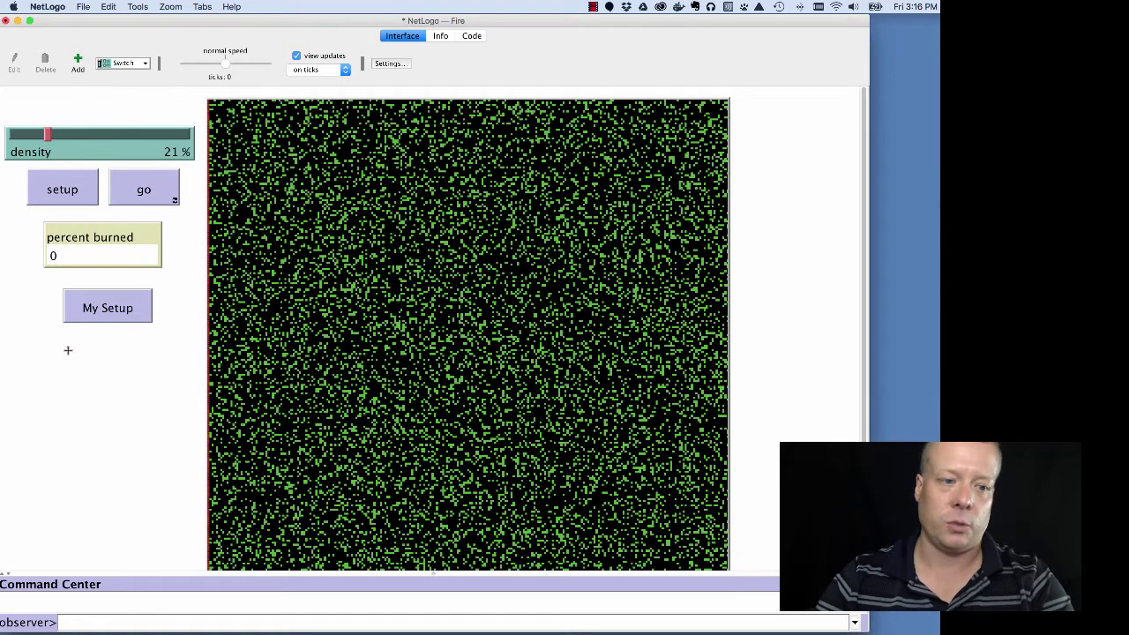
left_click(74, 348)
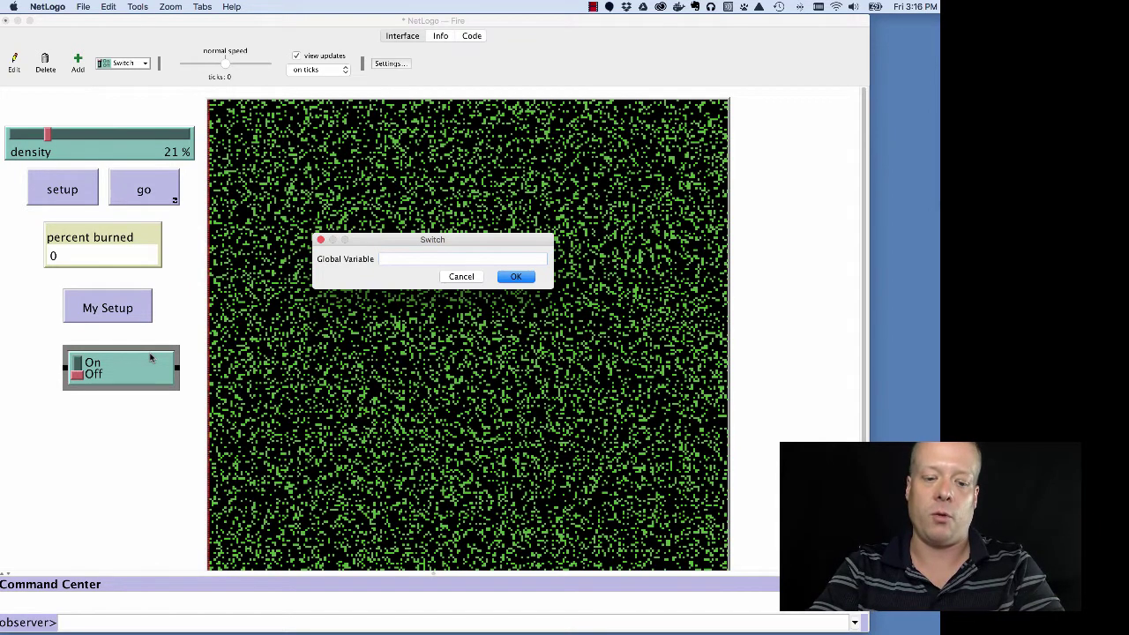
type("windy?")
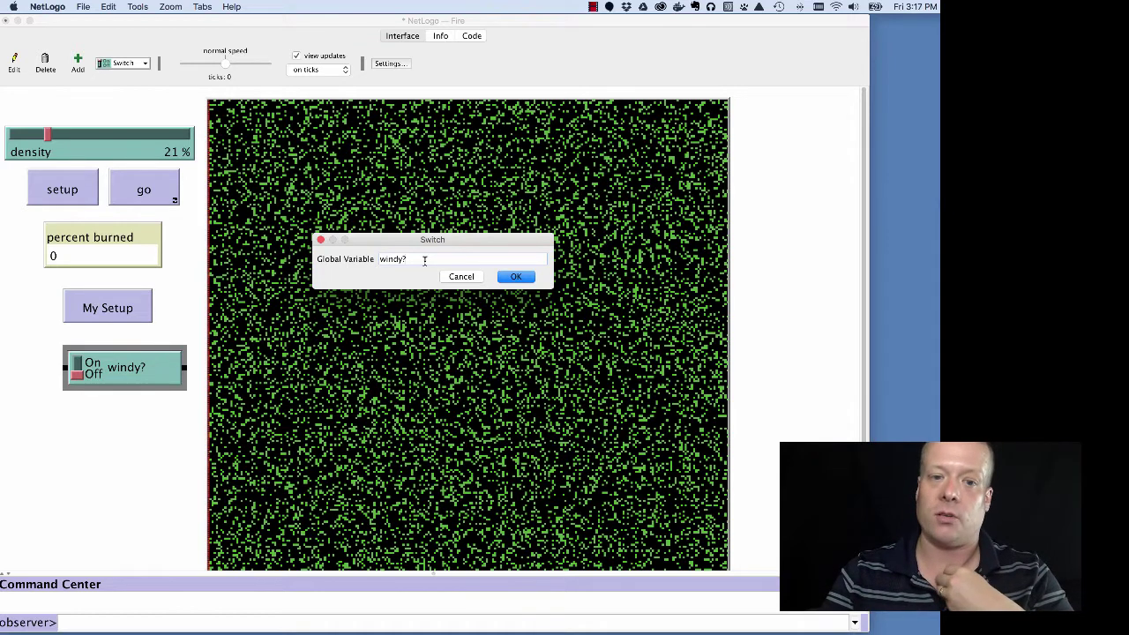
left_click(516, 275)
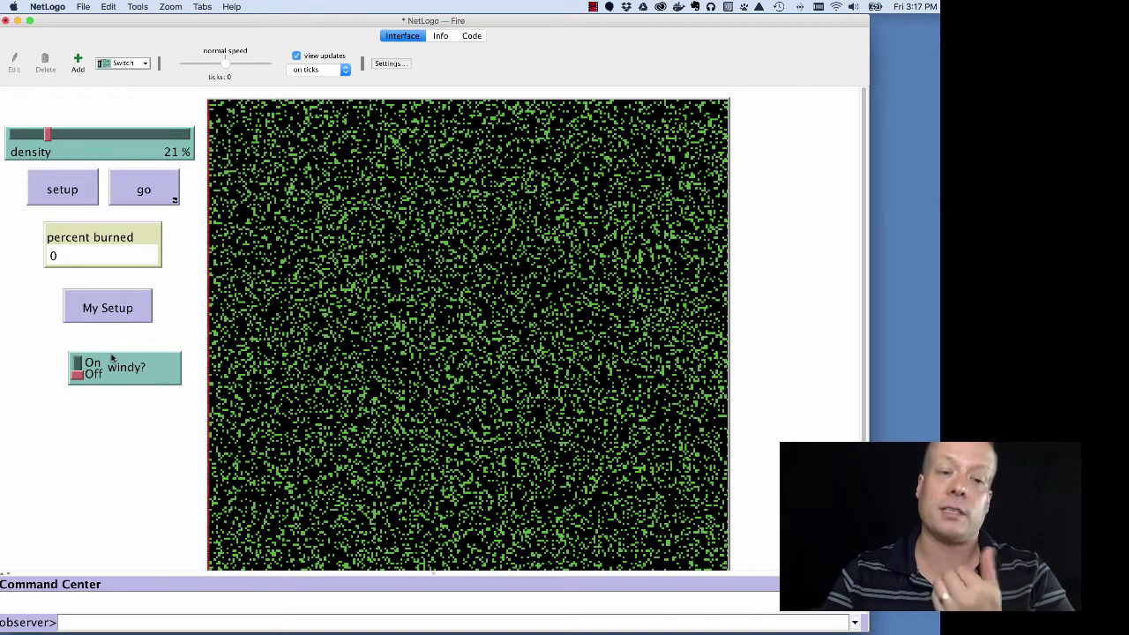
left_click(79, 368)
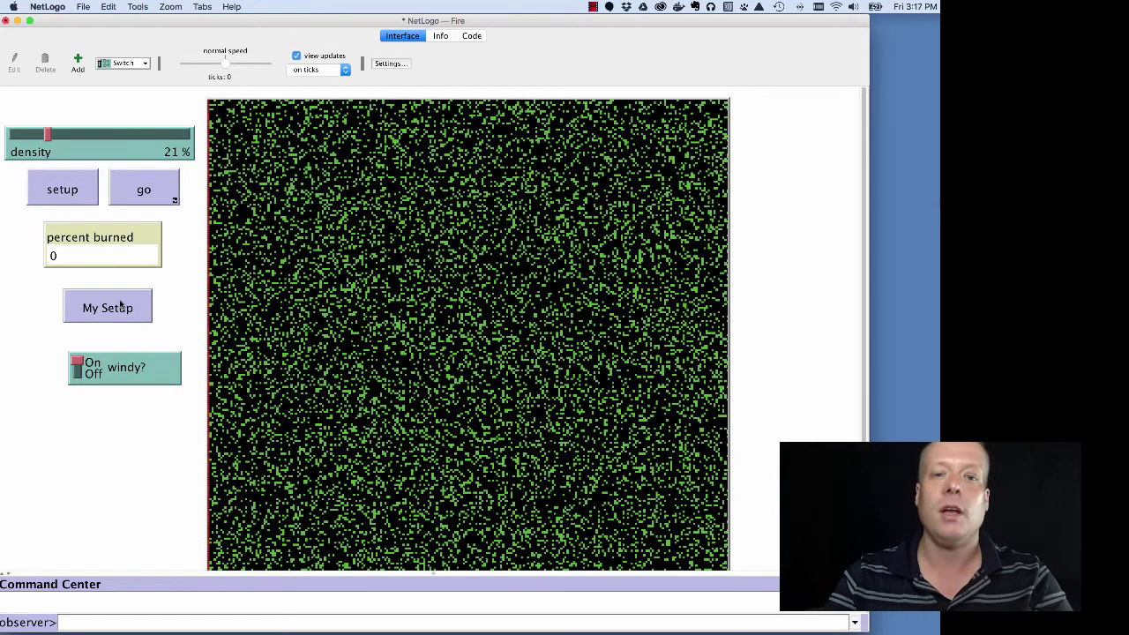
Add a chooser below windy? named 'types of trees' with choices "oak", "maple", "pine"
left_click(138, 64)
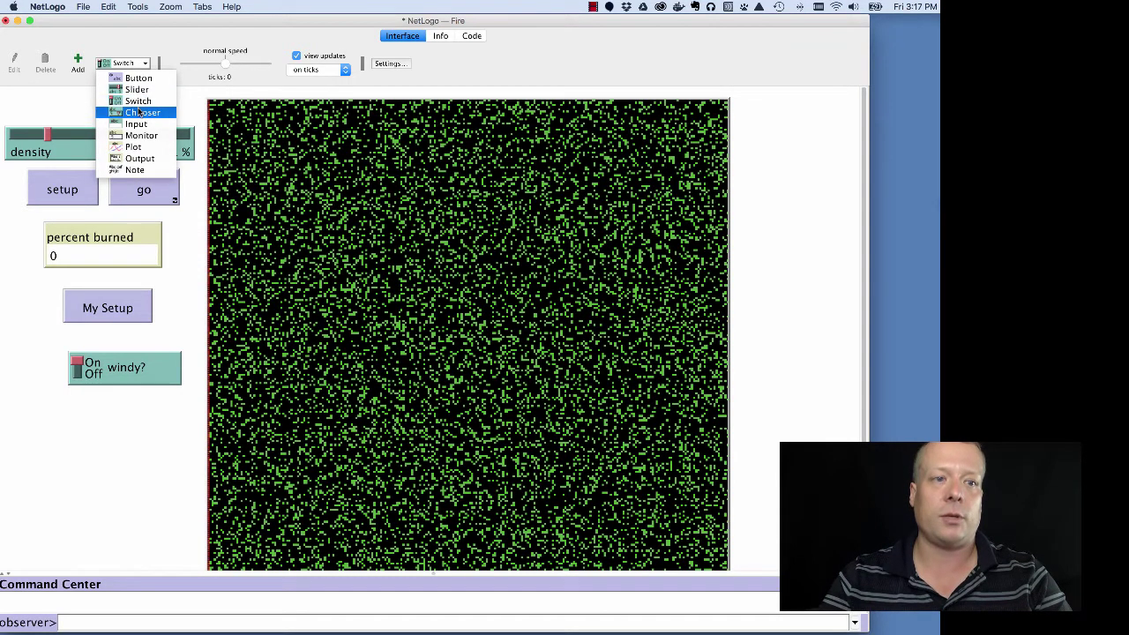
left_click(139, 112)
left_click(43, 399)
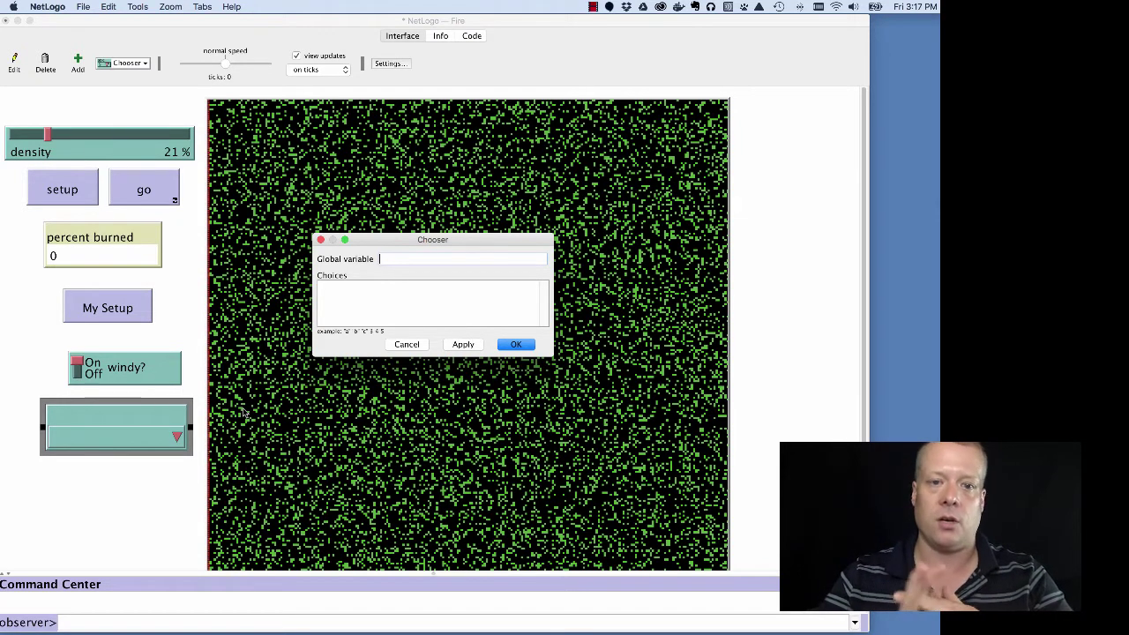
type("types of trees")
key("Tab")
type("\"oak\"")
key("Return")
type("\"maple\"")
key("Return")
type("\"pine\"")
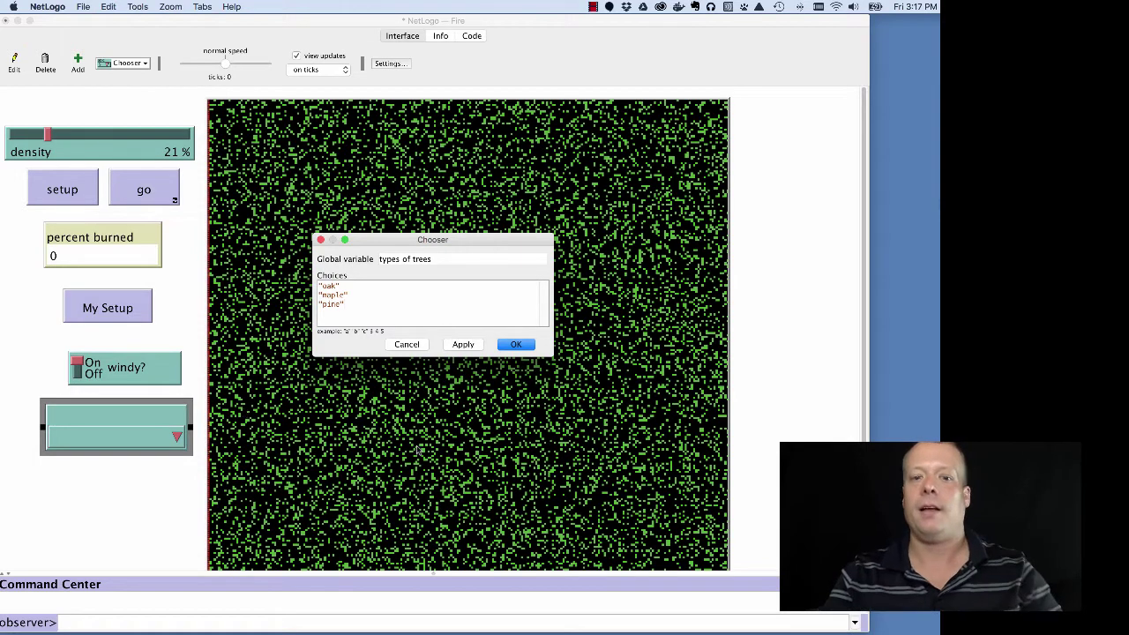
left_click(518, 345)
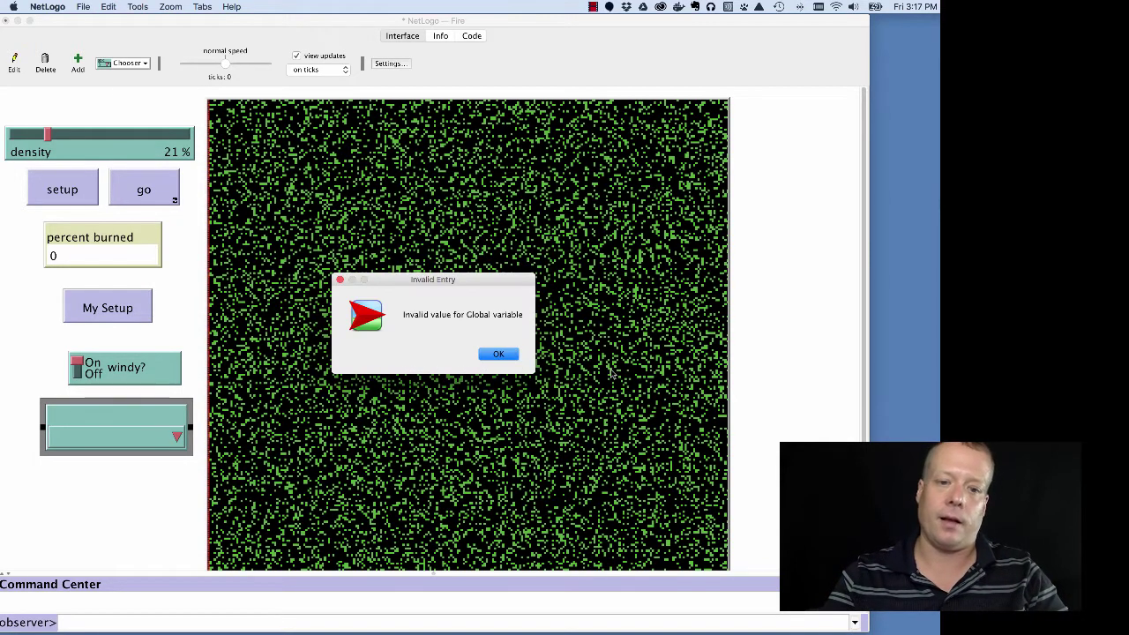
Fix the invalid name to types-of-trees, confirm, and leave oak selected
left_click(499, 354)
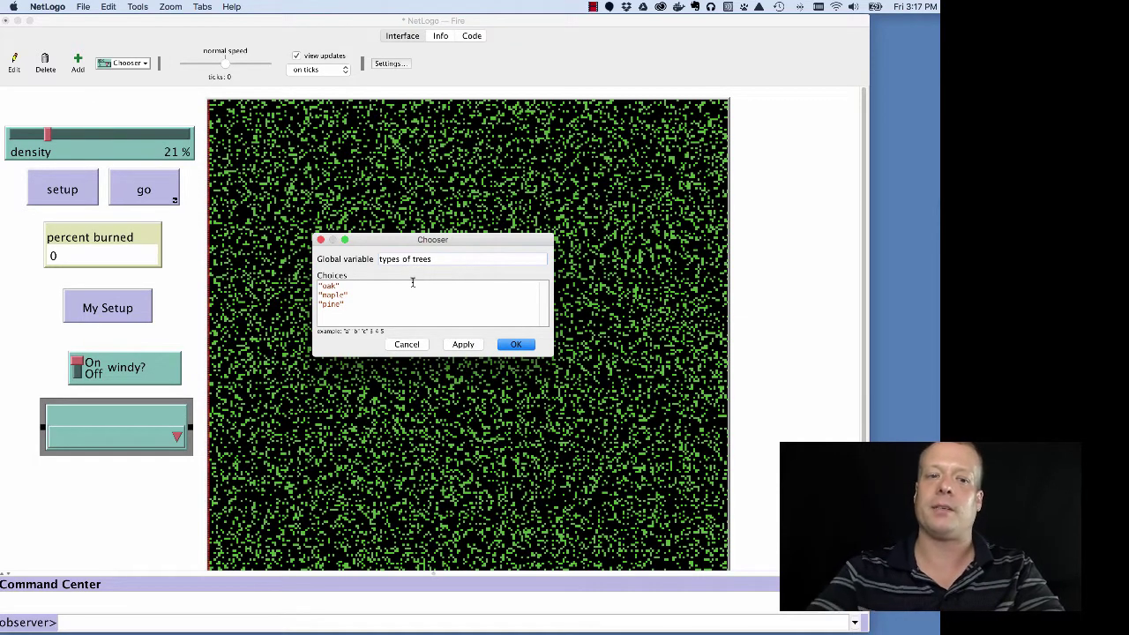
key("BackSpace")
type("-")
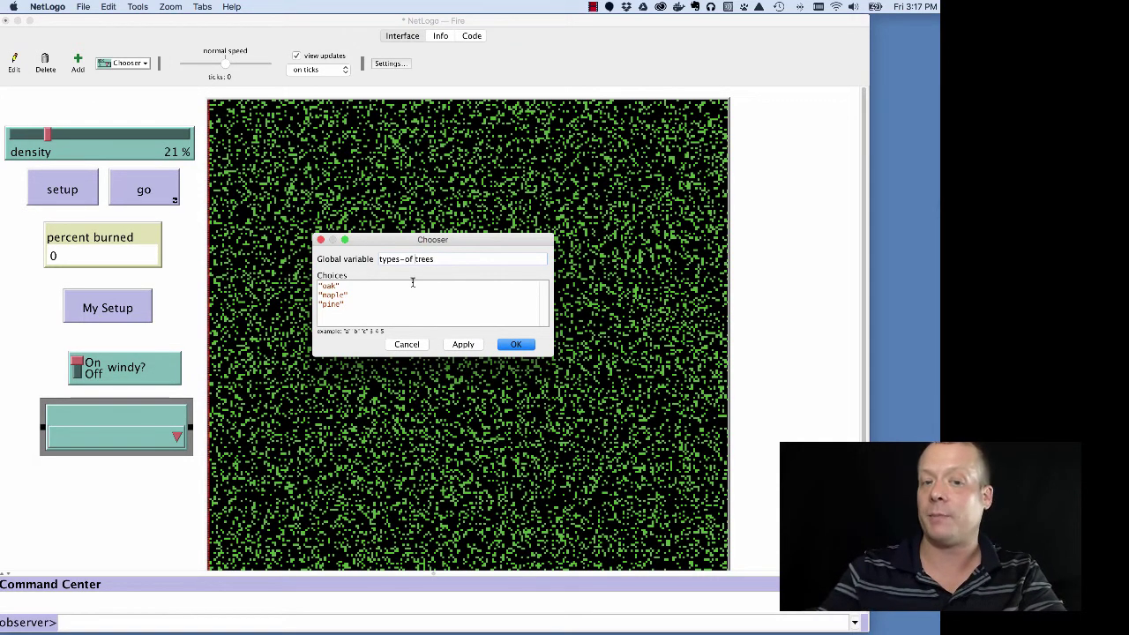
key("Right")
key("Right")
key("Right")
key("BackSpace")
type("-")
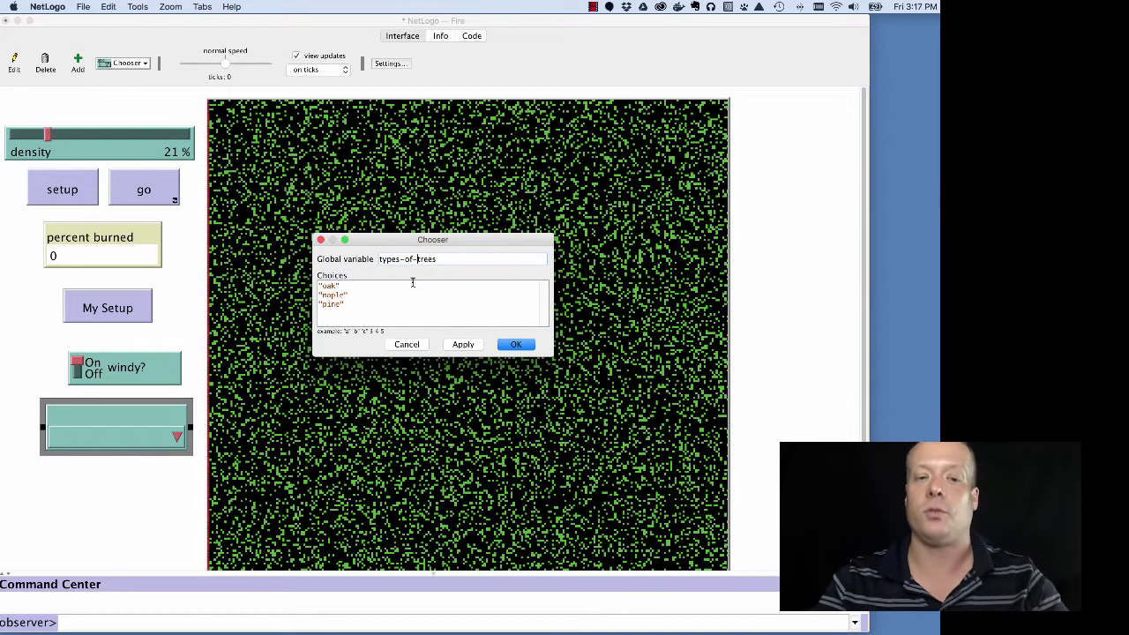
left_click(519, 344)
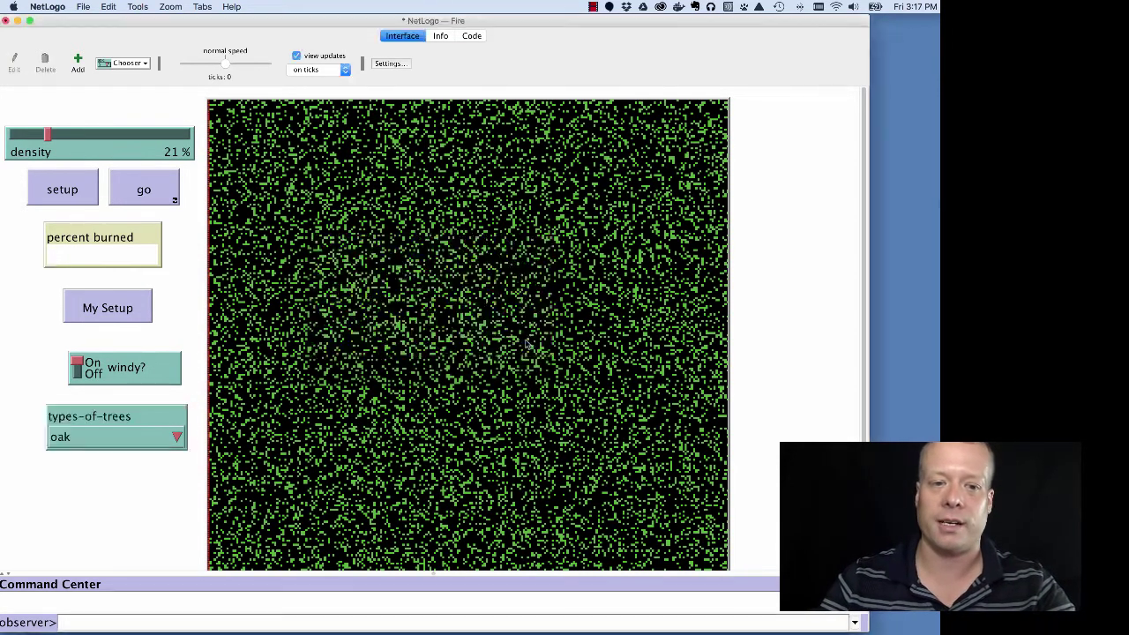
left_click(90, 441)
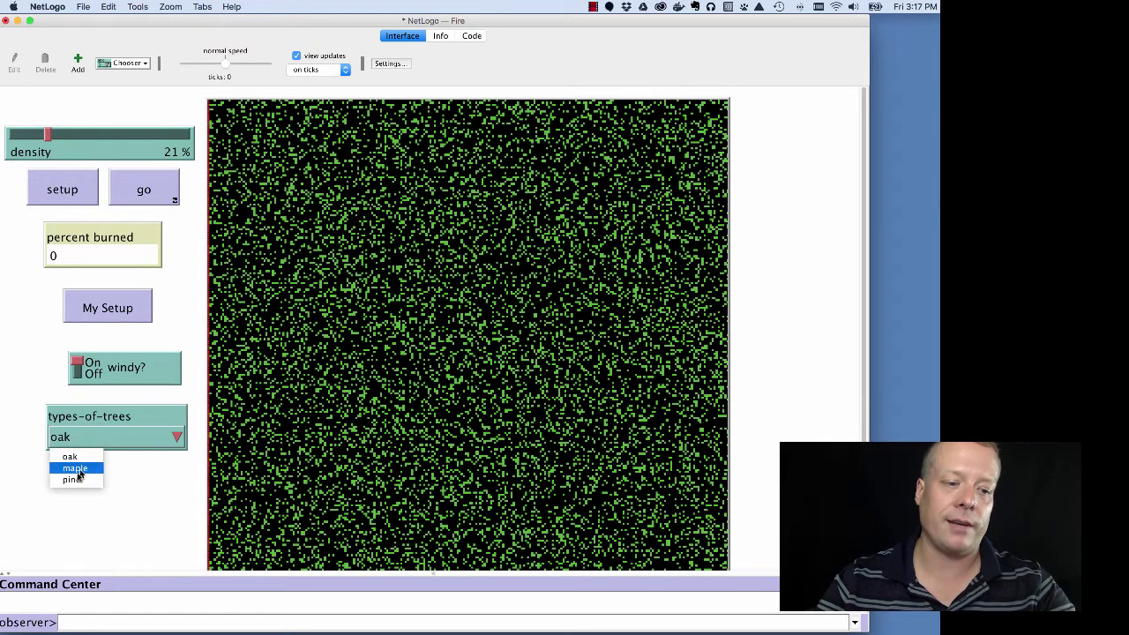
left_click(139, 474)
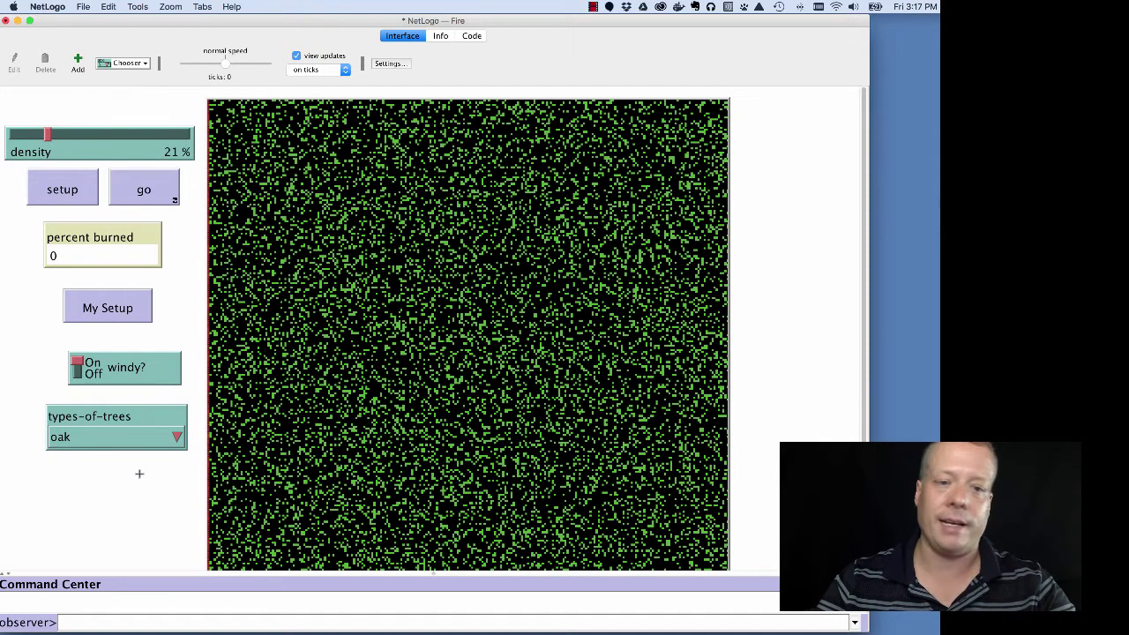
left_click(130, 69)
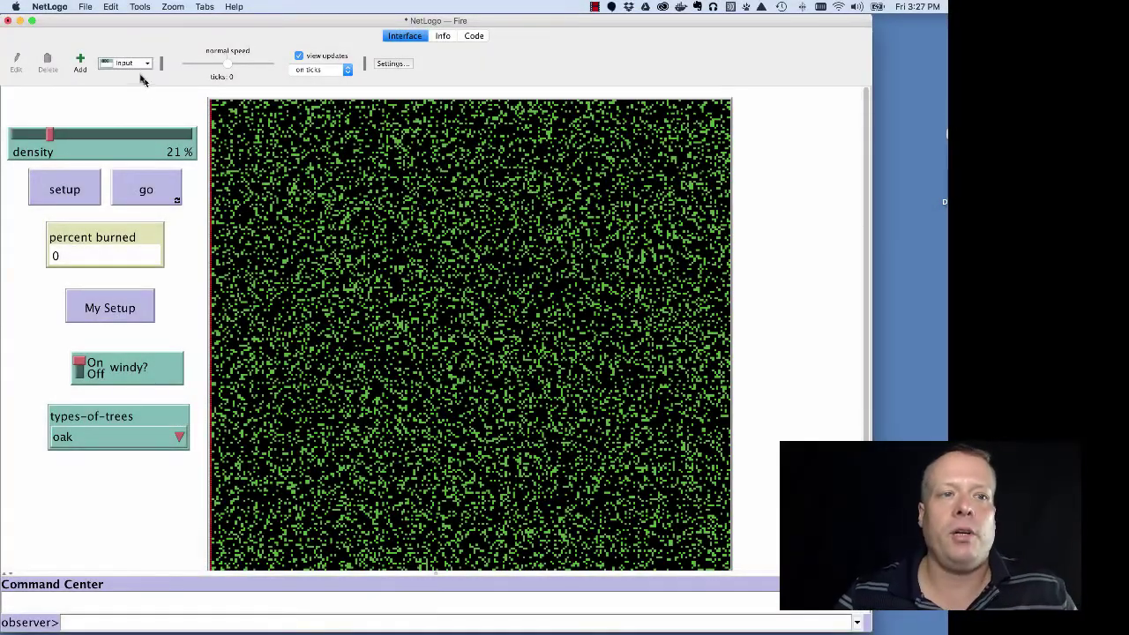
left_click(143, 67)
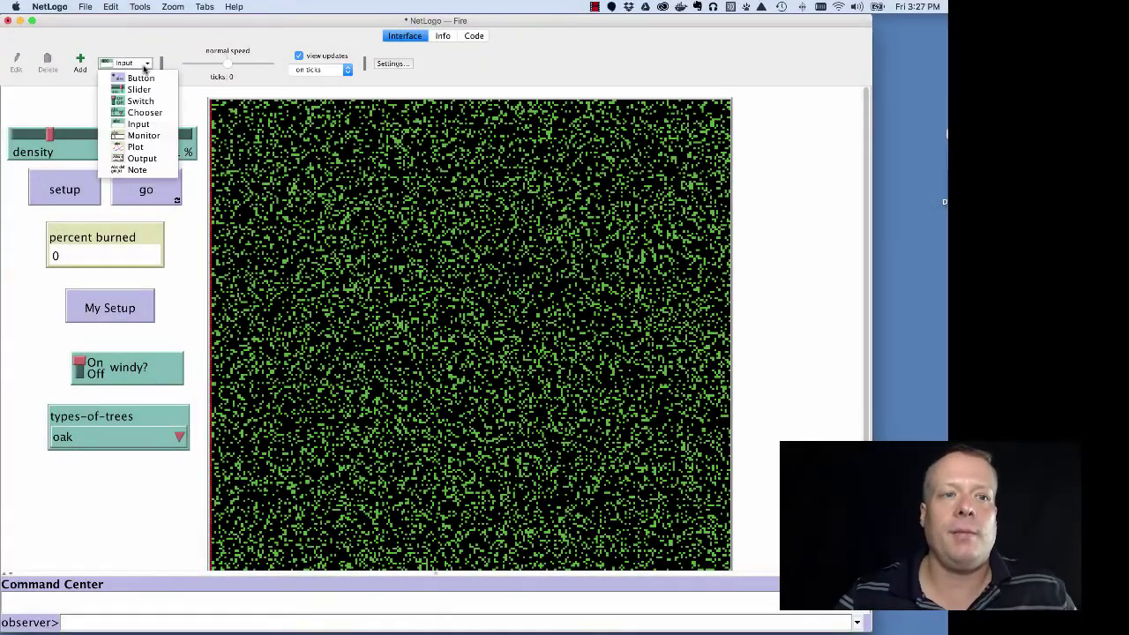
left_click(150, 125)
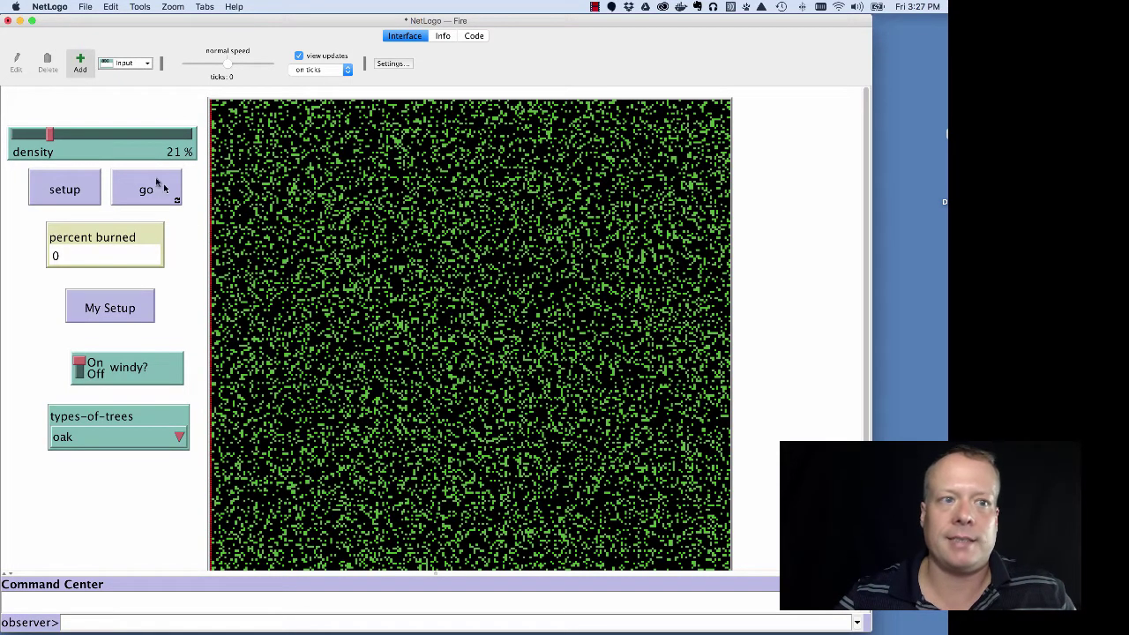
left_click(139, 480)
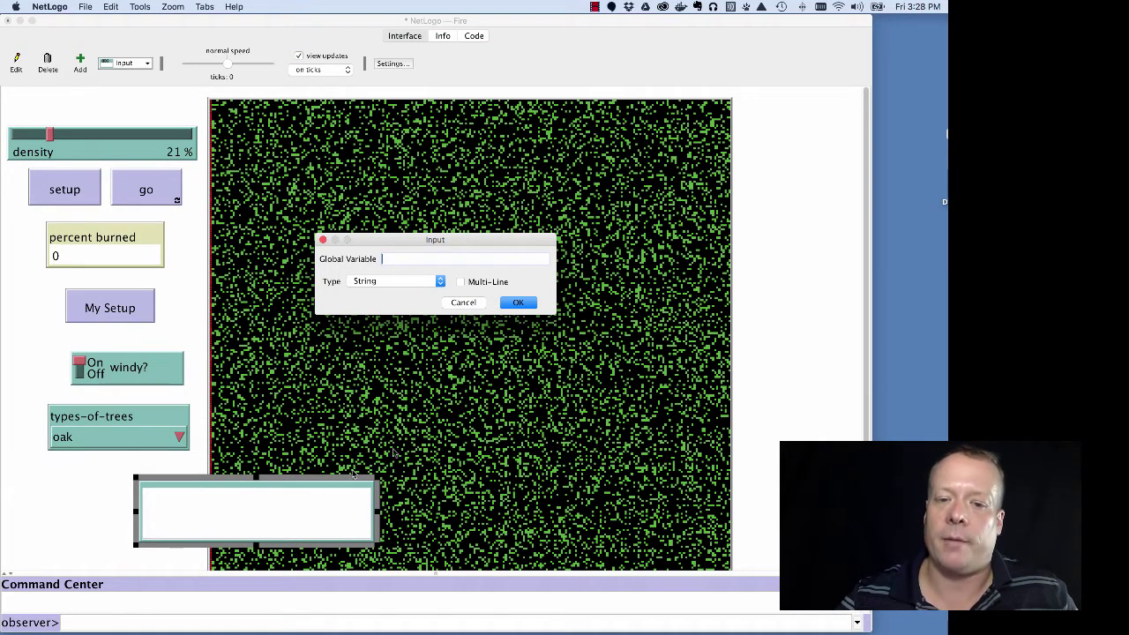
left_click(460, 303)
left_click(124, 64)
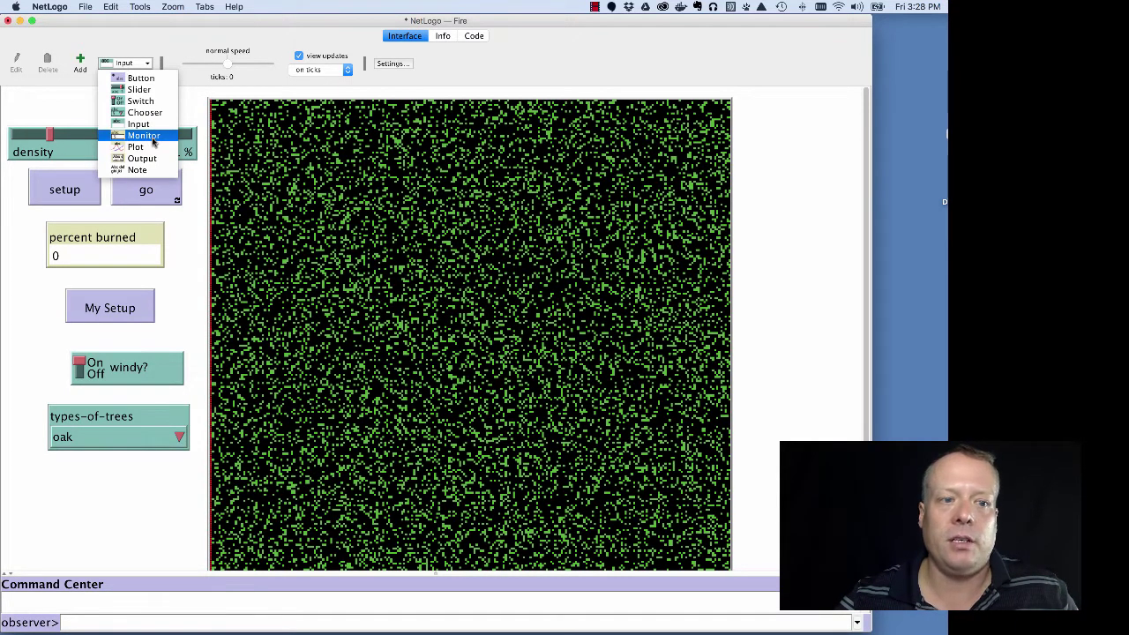
left_click(181, 244)
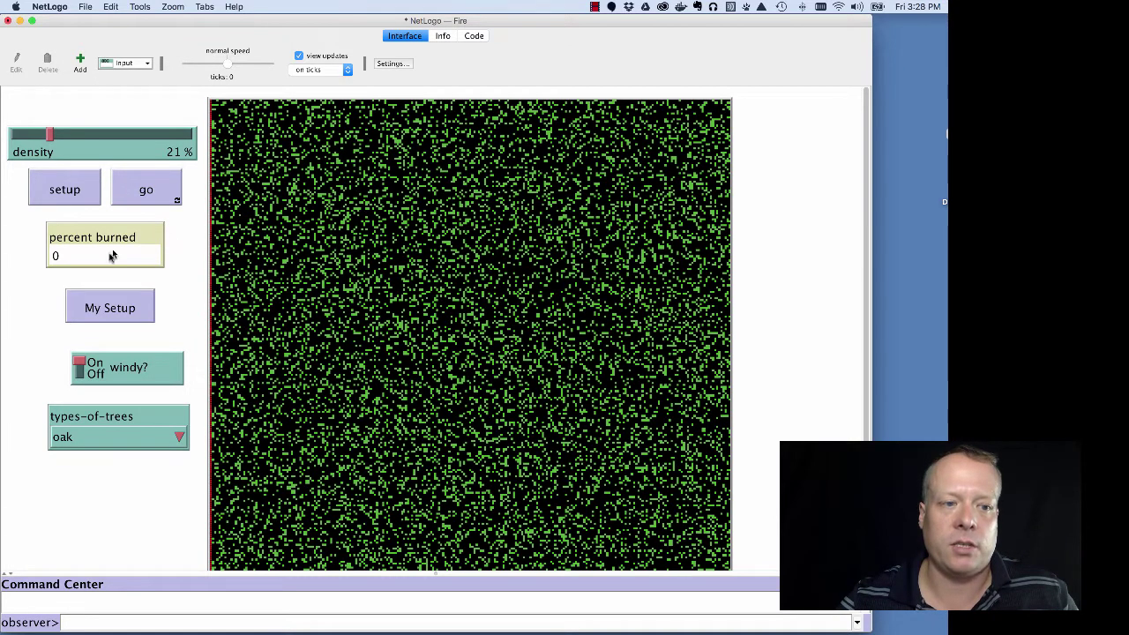
right_click(78, 257)
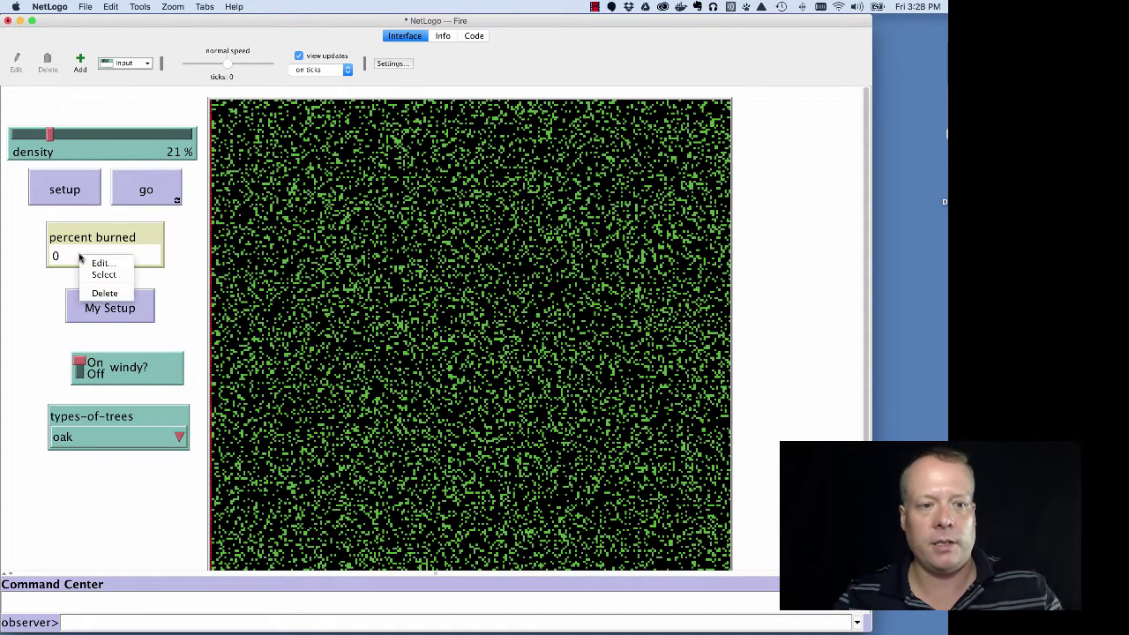
left_click(101, 263)
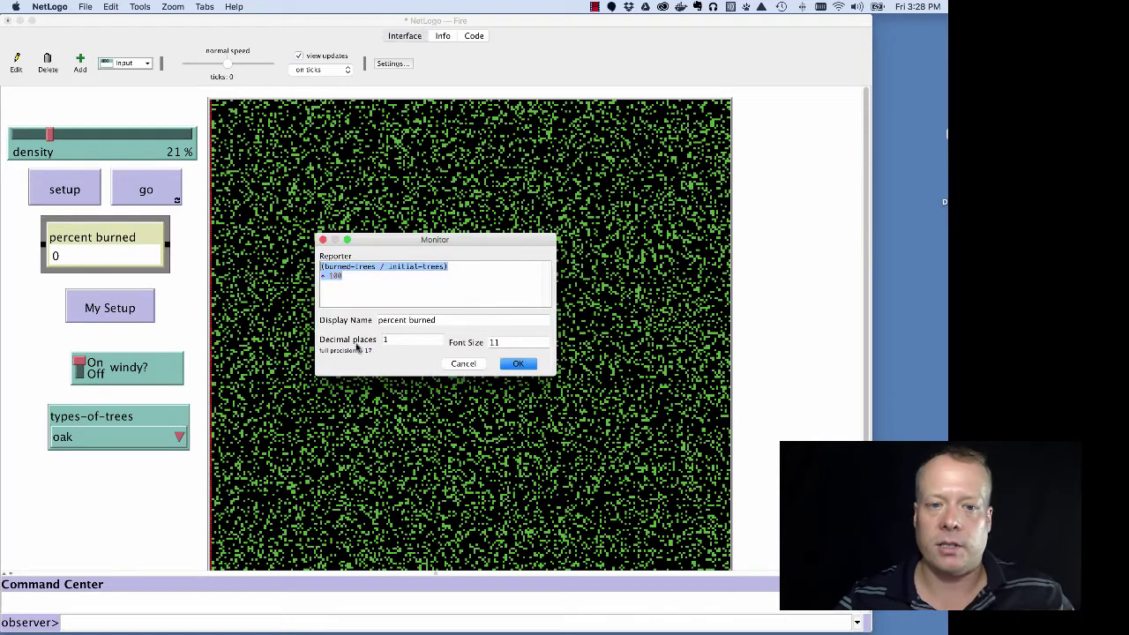
left_click(380, 266)
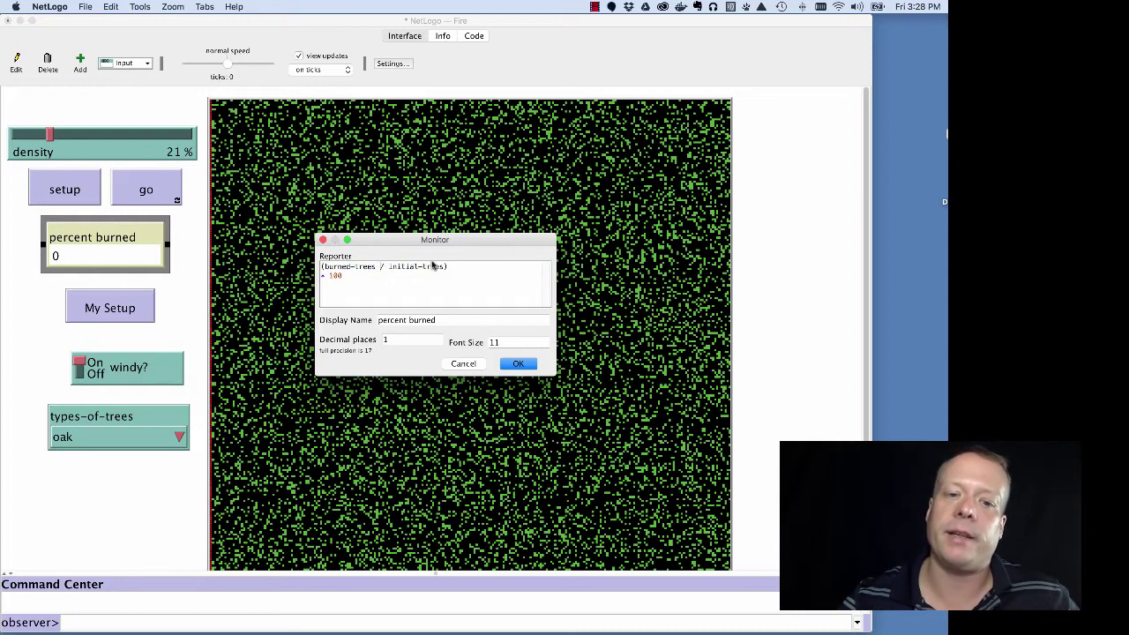
left_click(400, 338)
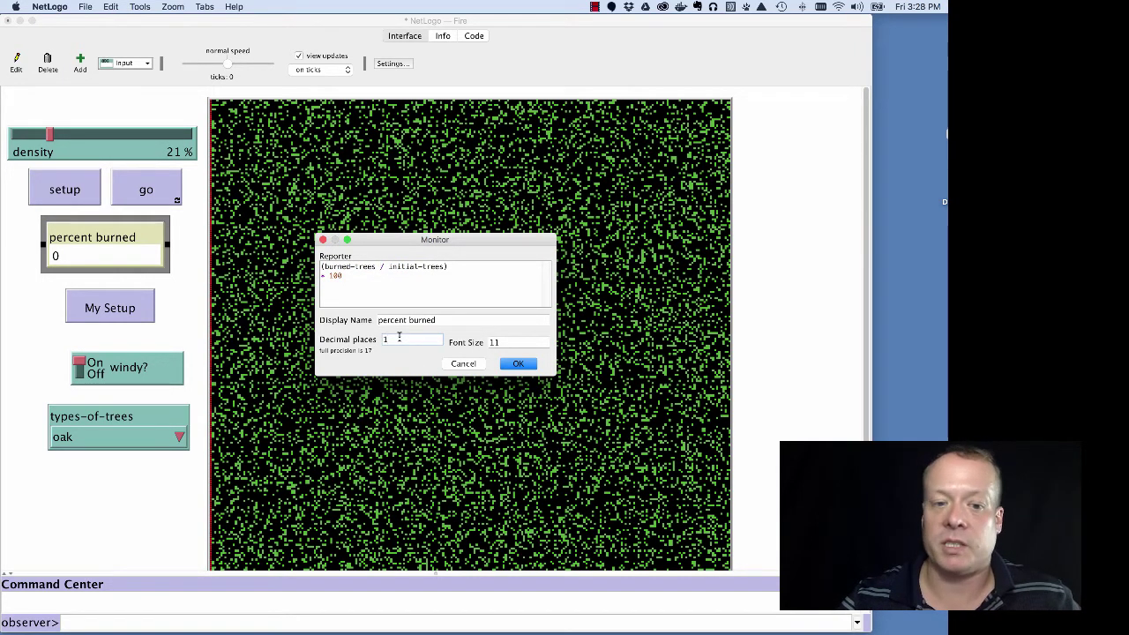
left_click(525, 366)
left_click(124, 63)
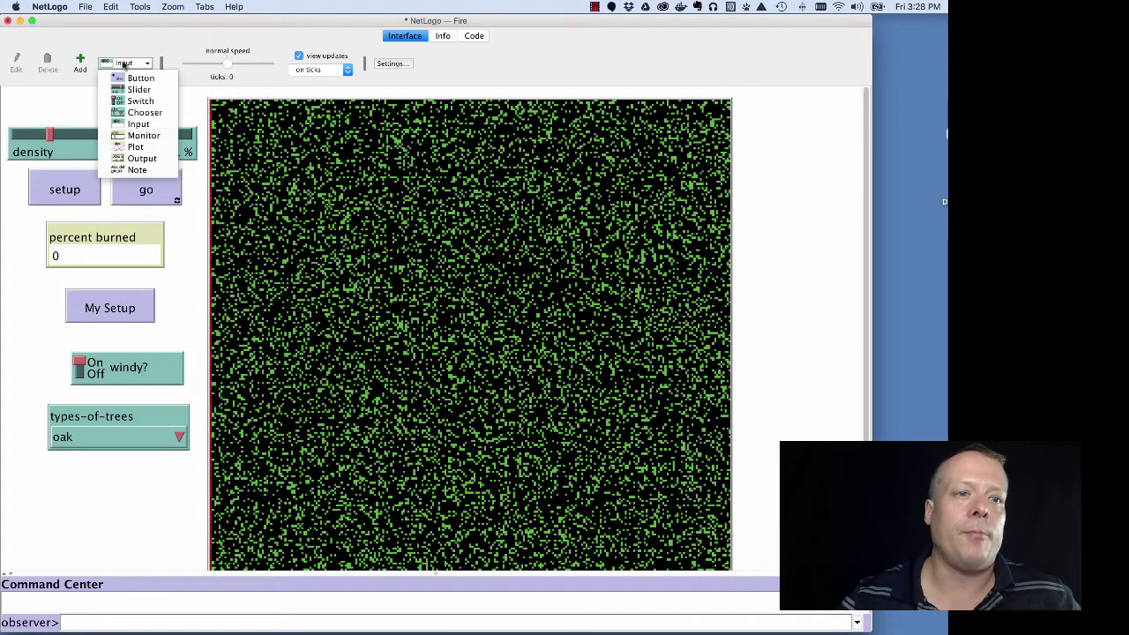
left_click(150, 148)
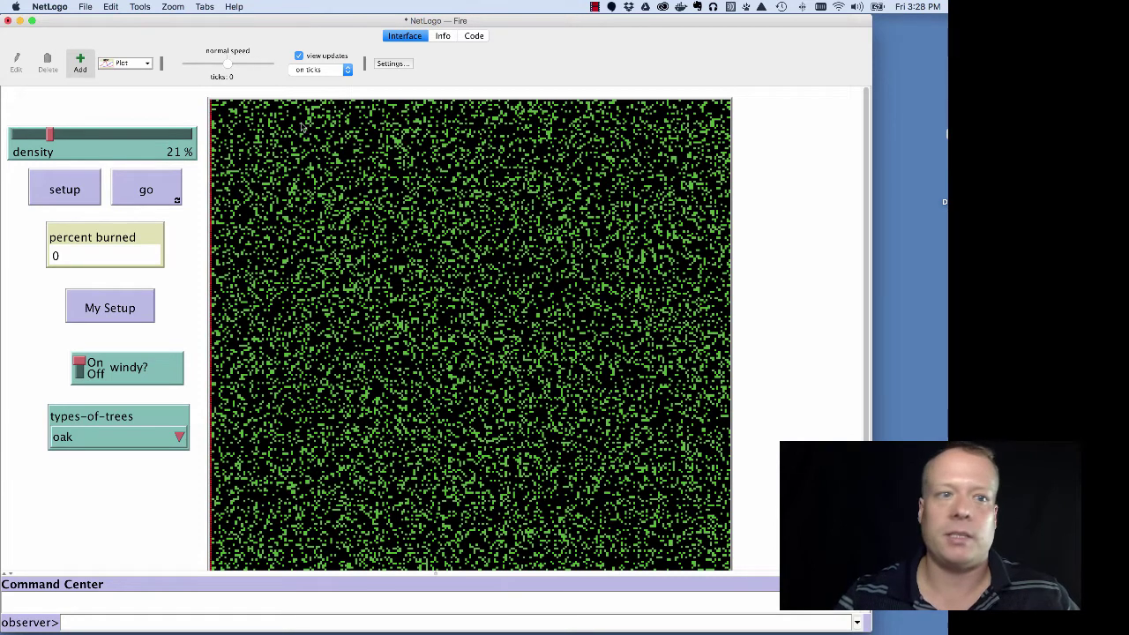
left_click(796, 281)
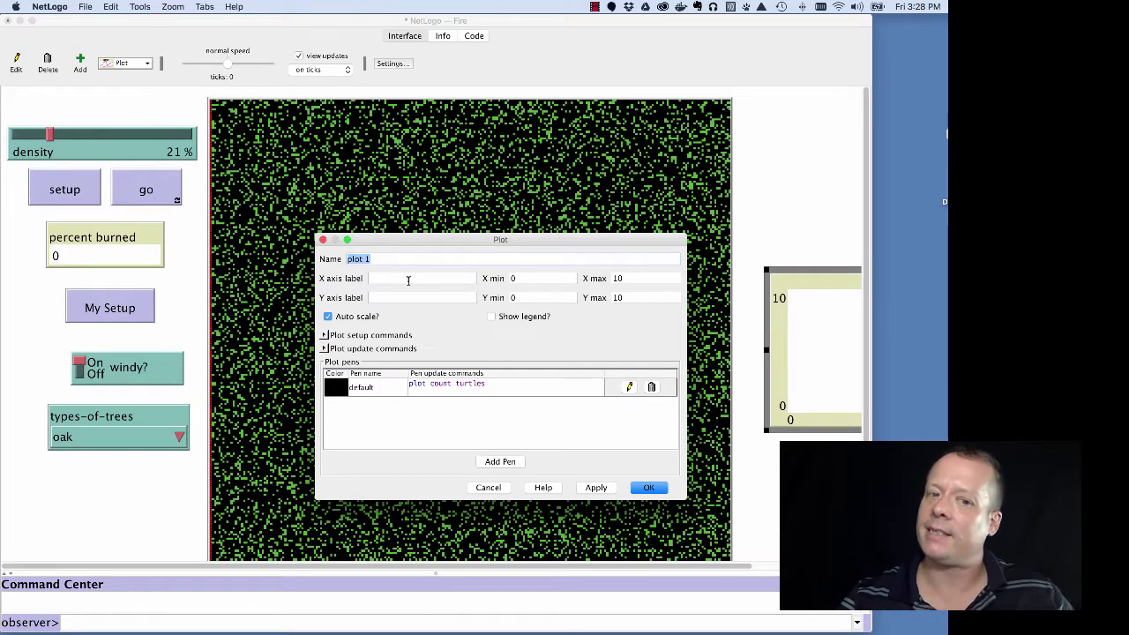
left_click(488, 488)
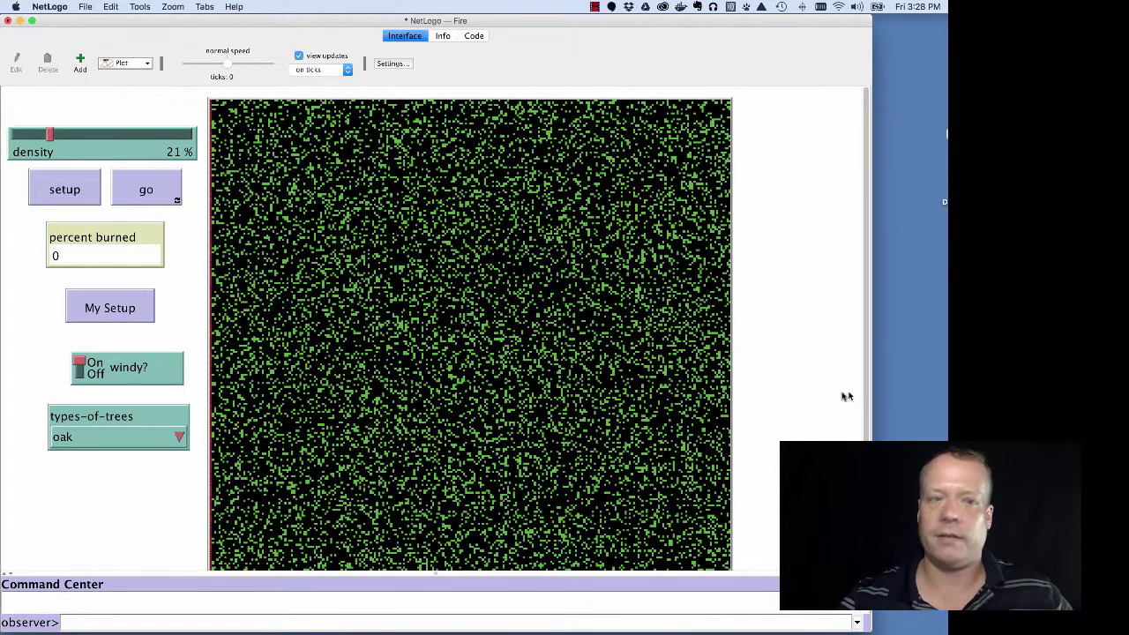
left_click(137, 64)
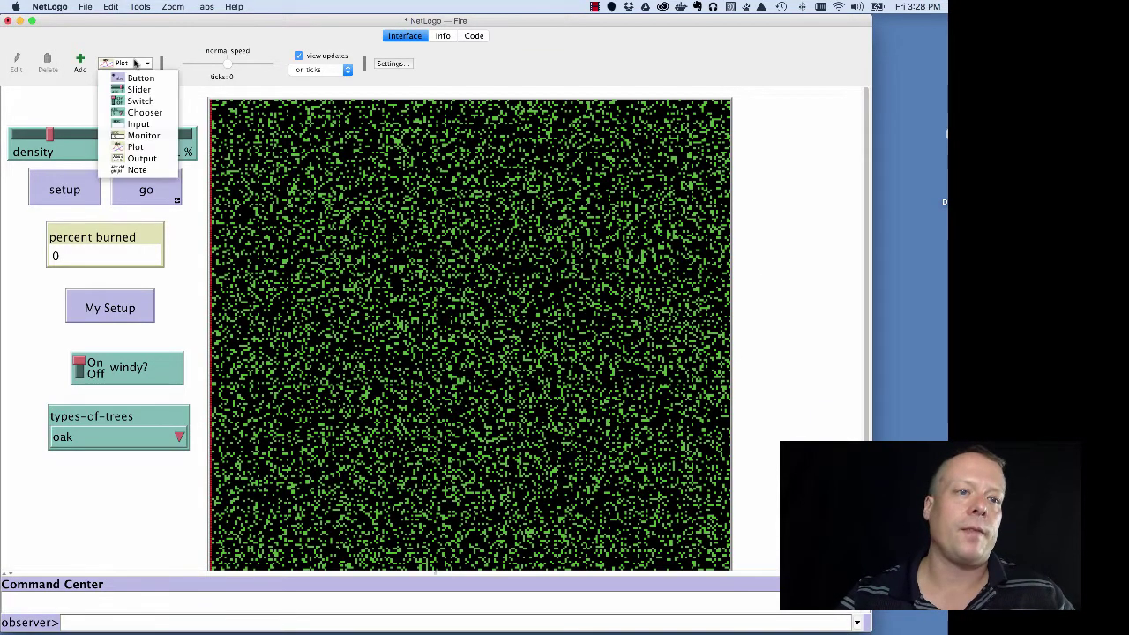
left_click(154, 161)
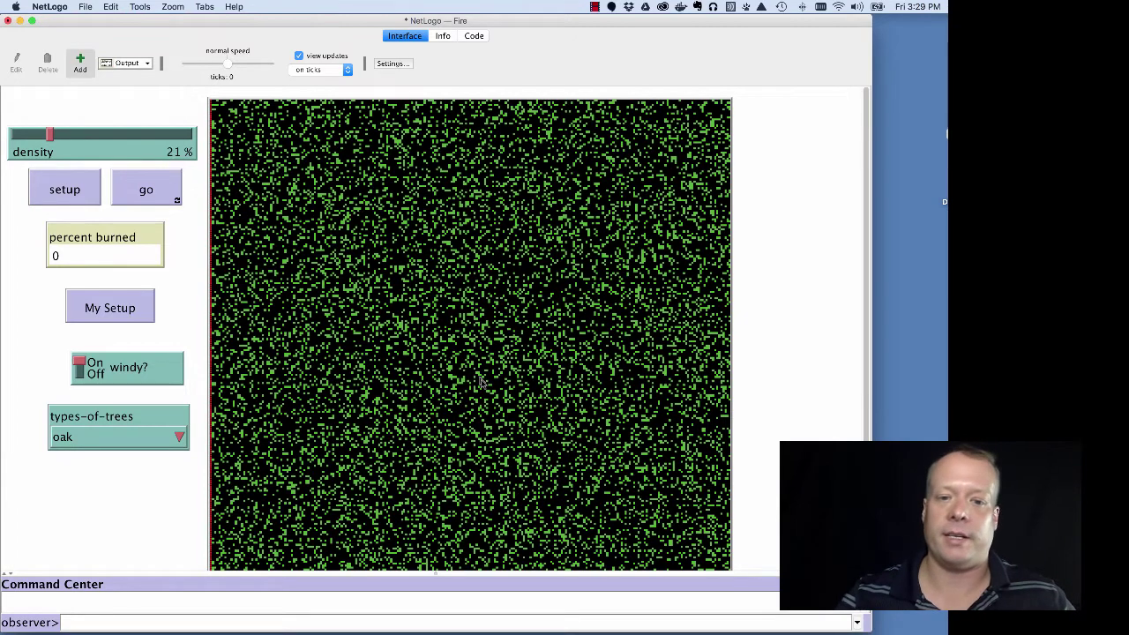
left_click(85, 68)
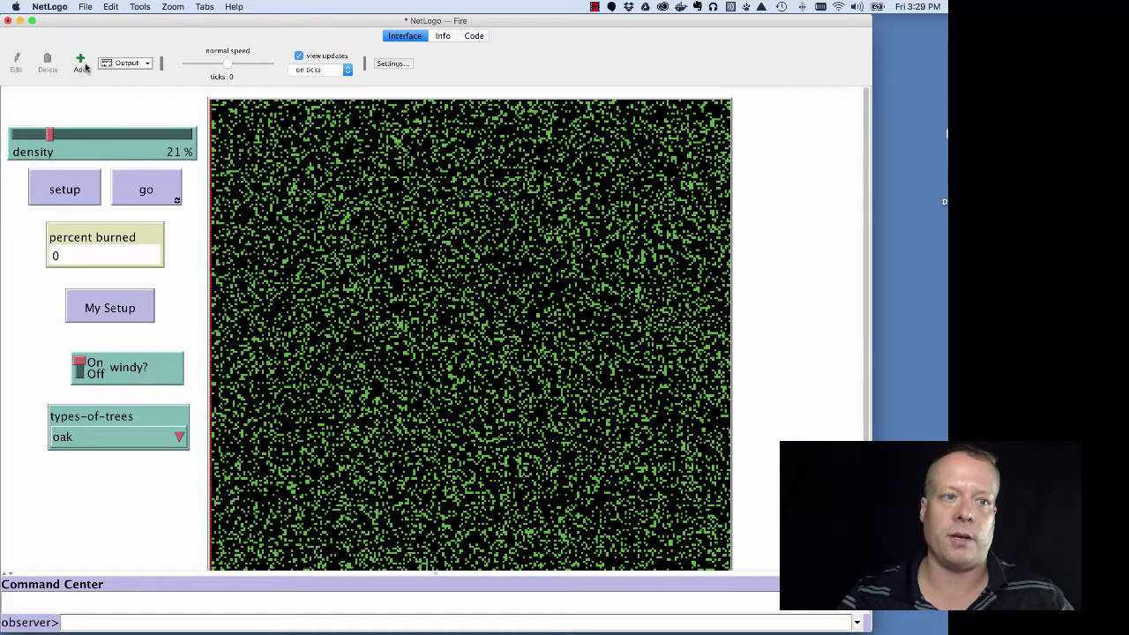
left_click(80, 63)
left_click(146, 490)
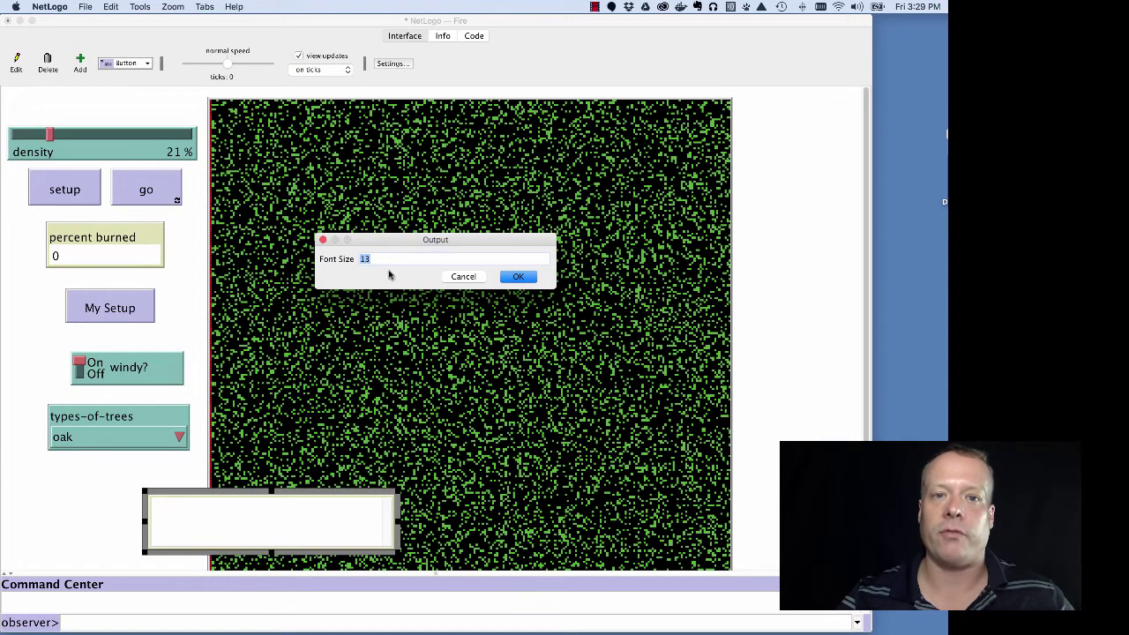
left_click(465, 276)
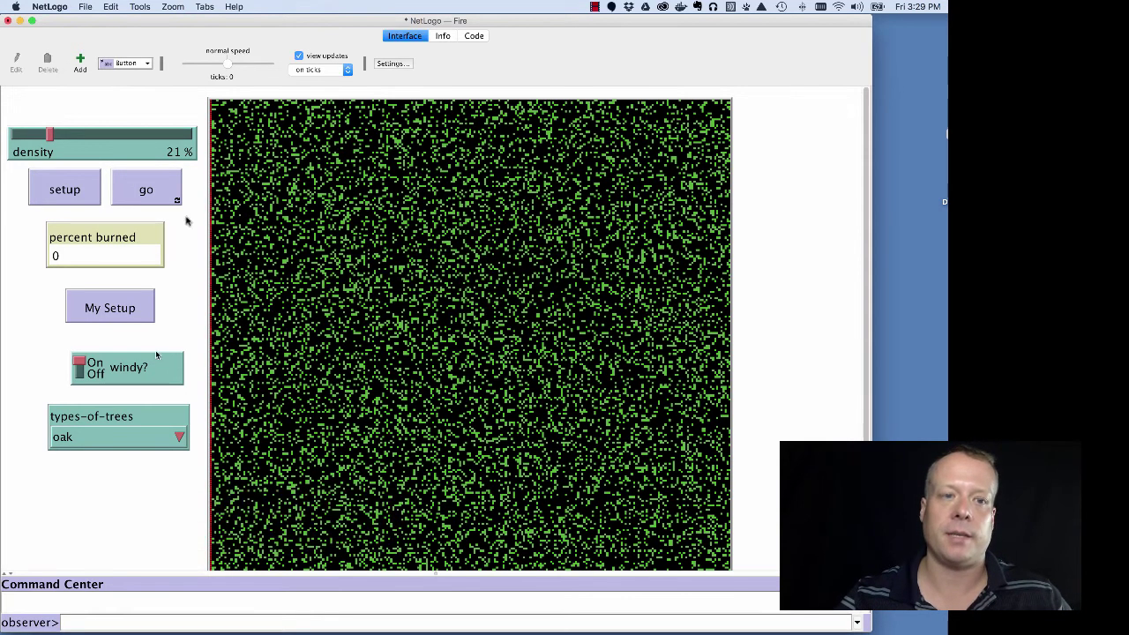
Add a note reading 'This controls the wind.' and move it beside the windy? switch
left_click(135, 65)
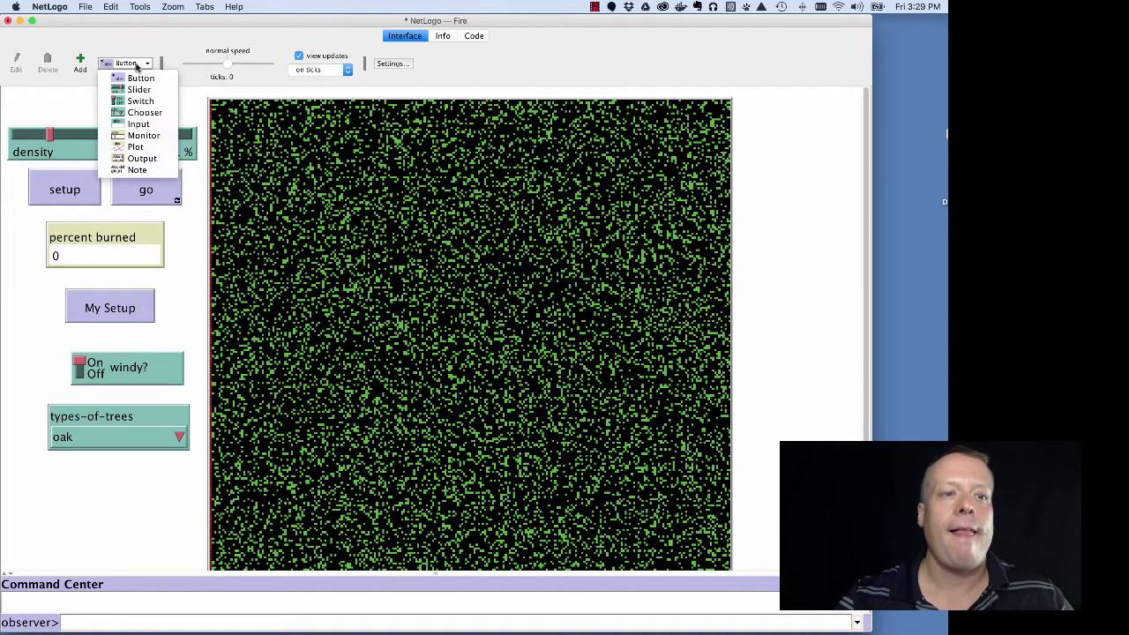
left_click(141, 171)
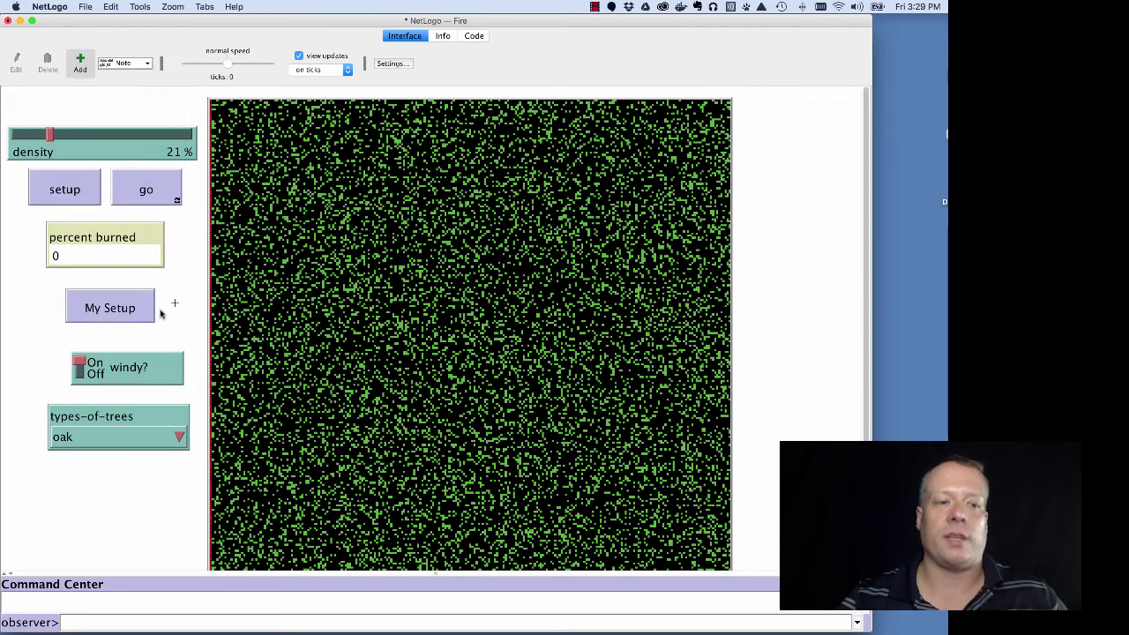
left_click(51, 333)
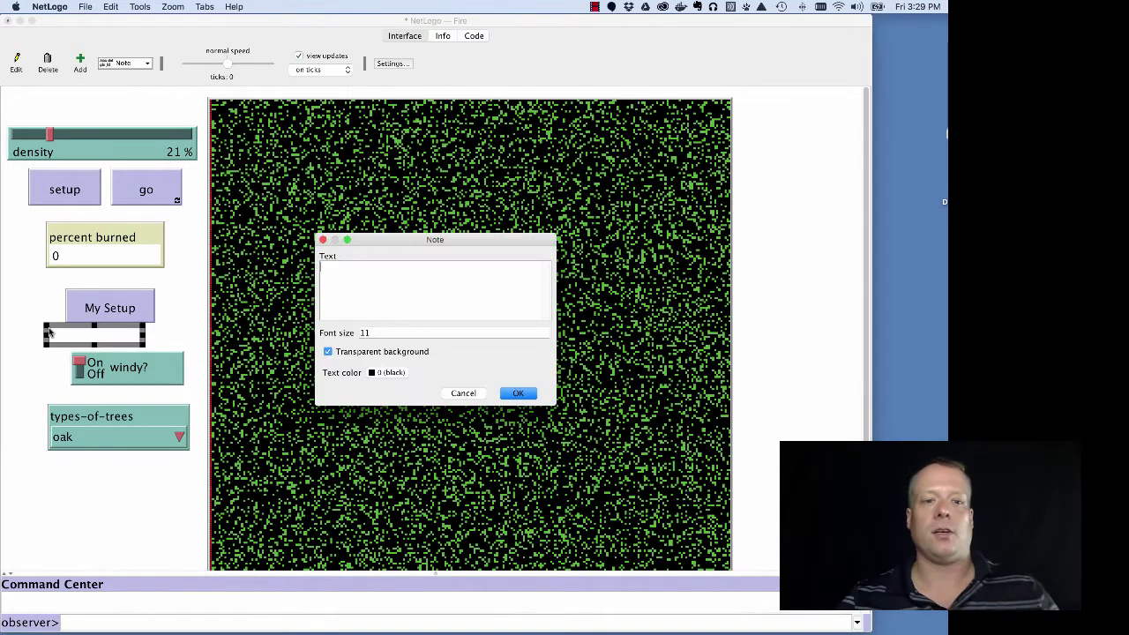
type("This controls the wind.")
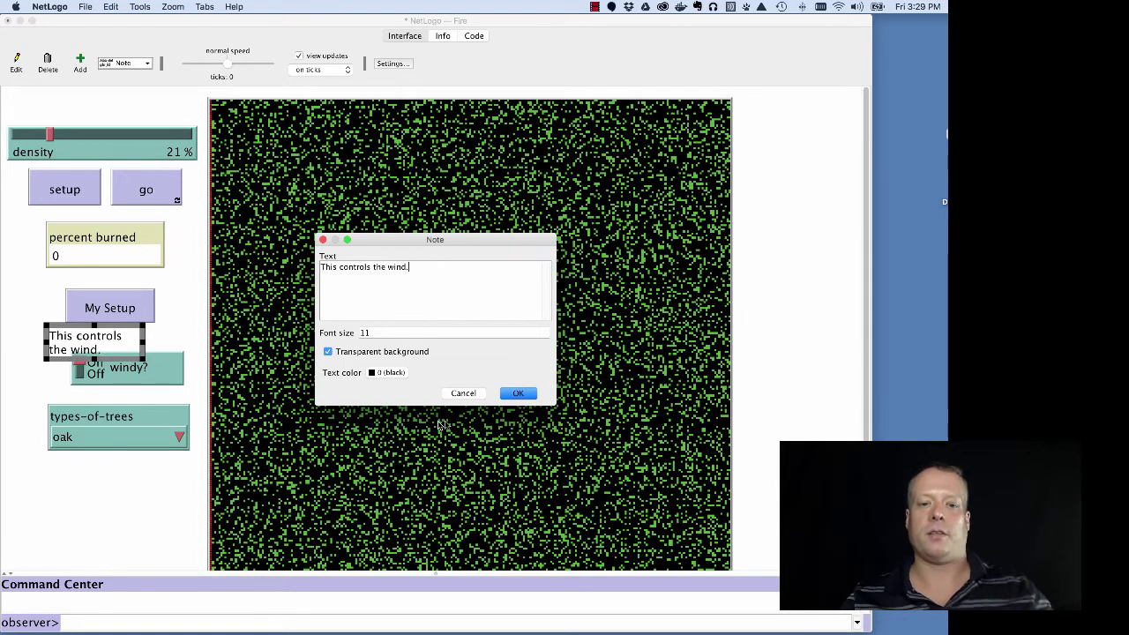
left_click(519, 394)
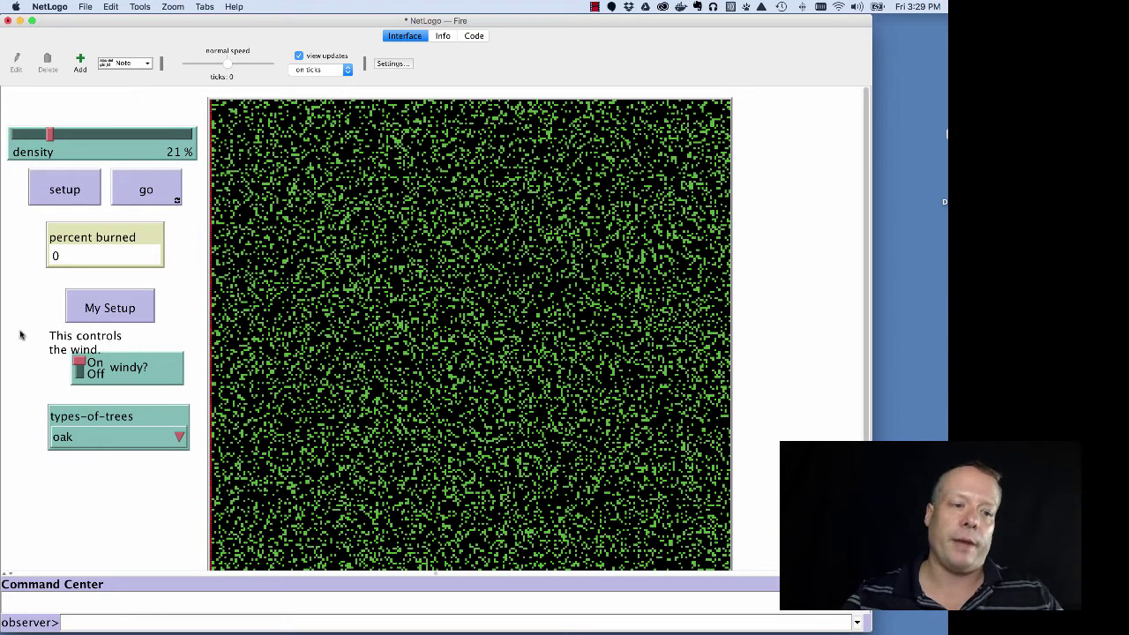
left_click_drag(22, 335, 187, 395)
left_click_drag(58, 346, 18, 350)
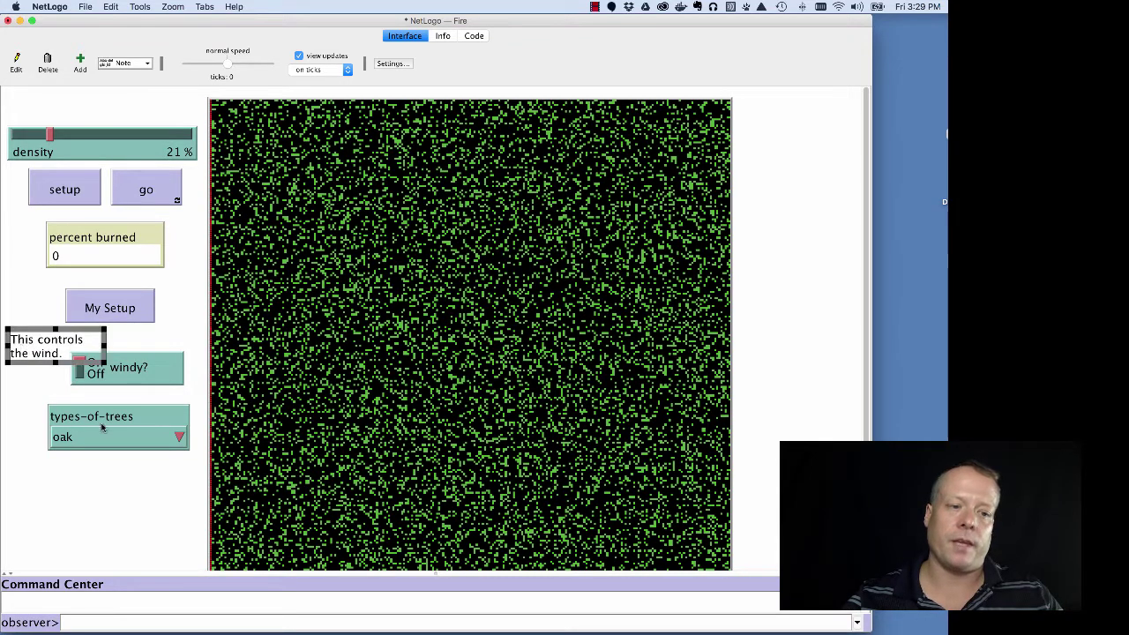
left_click(127, 499)
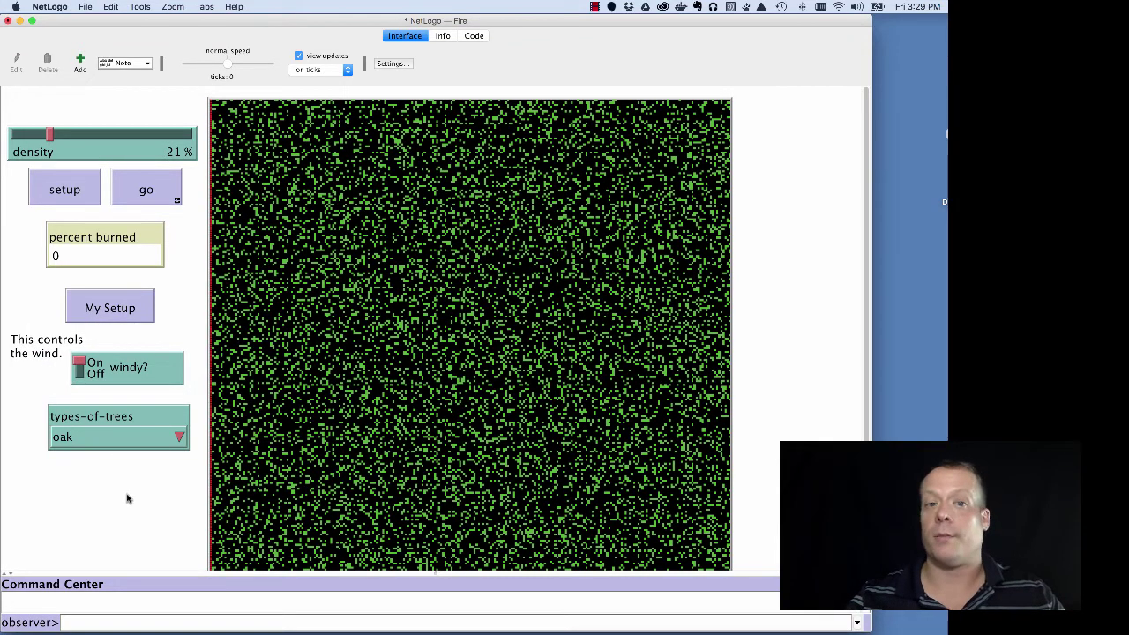
Raise tree density to 67% and start the fire on a fresh denser forest
left_click(83, 180)
left_click(146, 188)
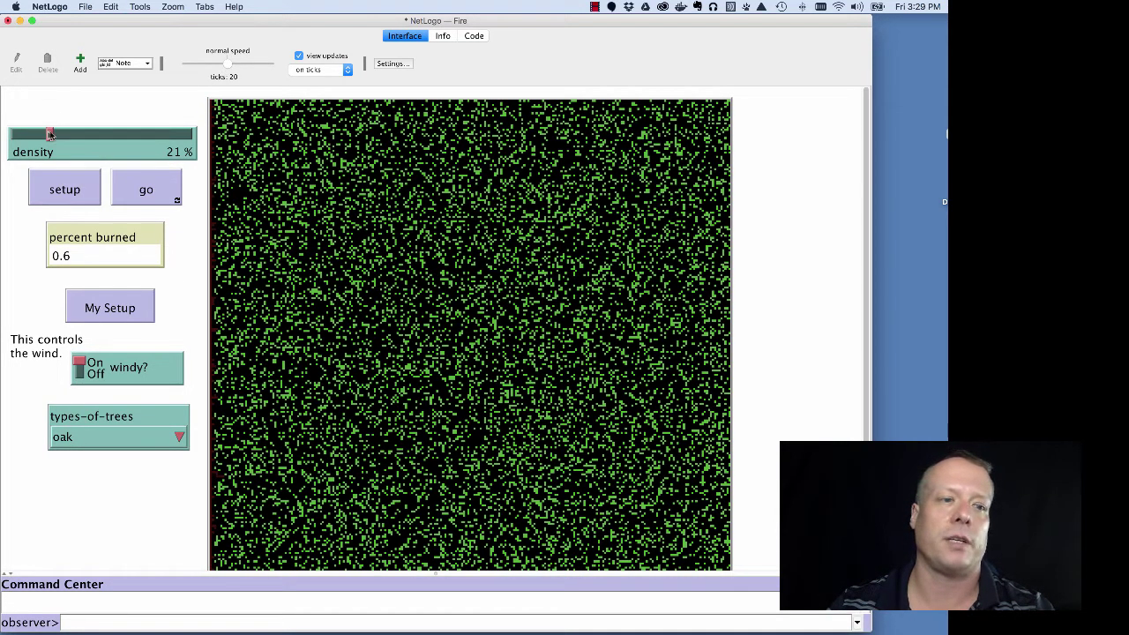
mouse_move(50, 132)
left_mouse_down()
mouse_move(146, 133)
mouse_move(133, 134)
left_mouse_up()
left_click(71, 195)
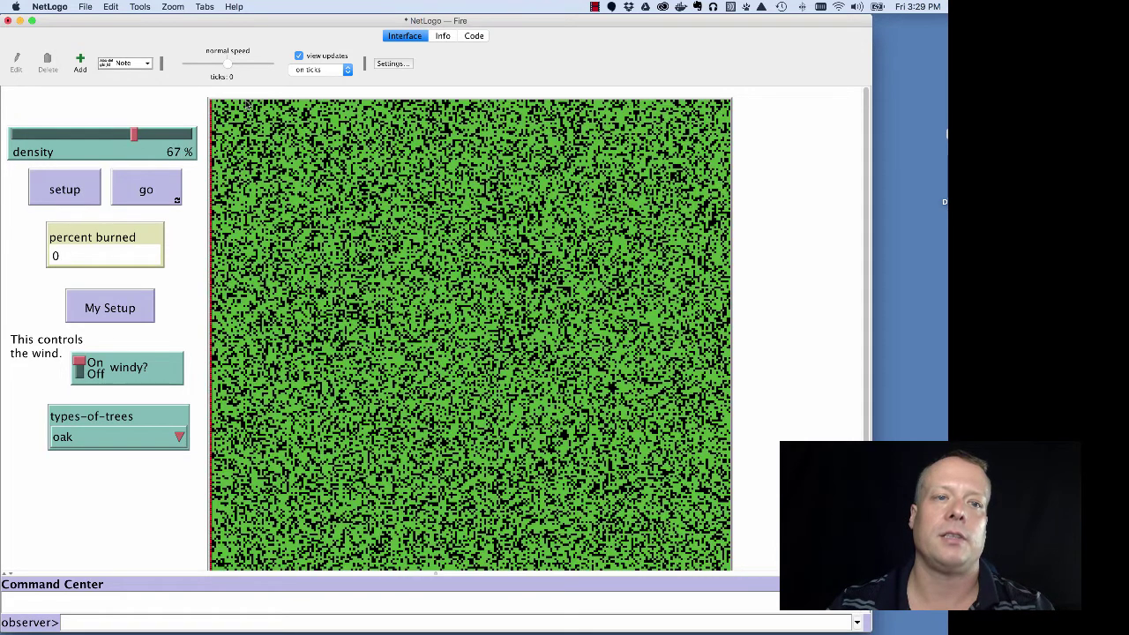
left_click(146, 192)
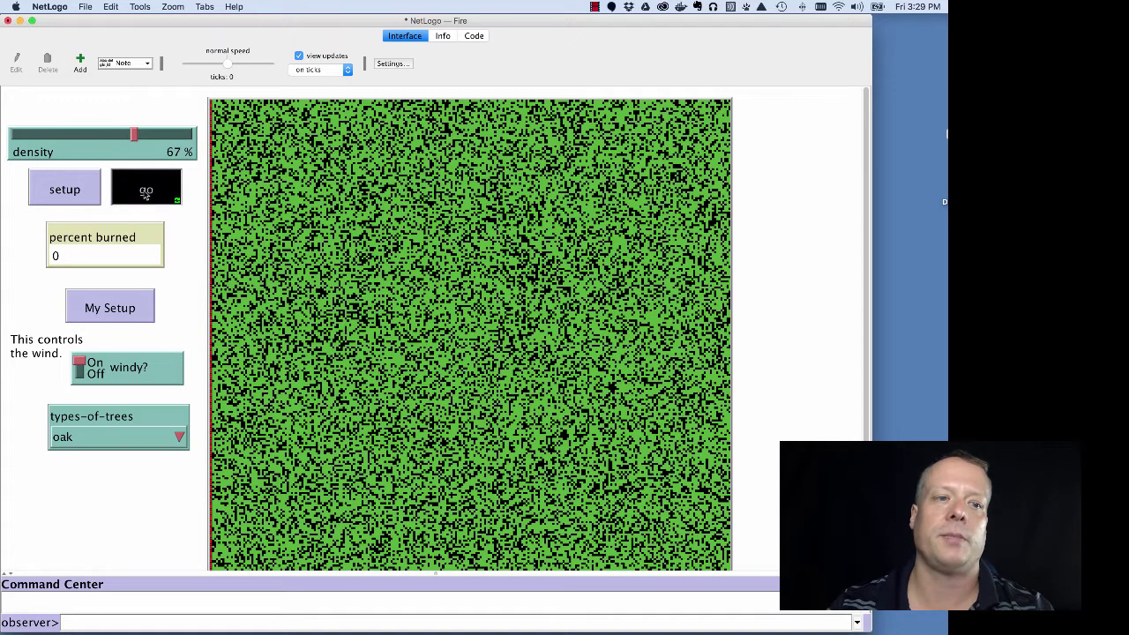
Adjust simulation speed, keep view updates on ticks, and return to normal speed
left_click_drag(227, 65, 197, 68)
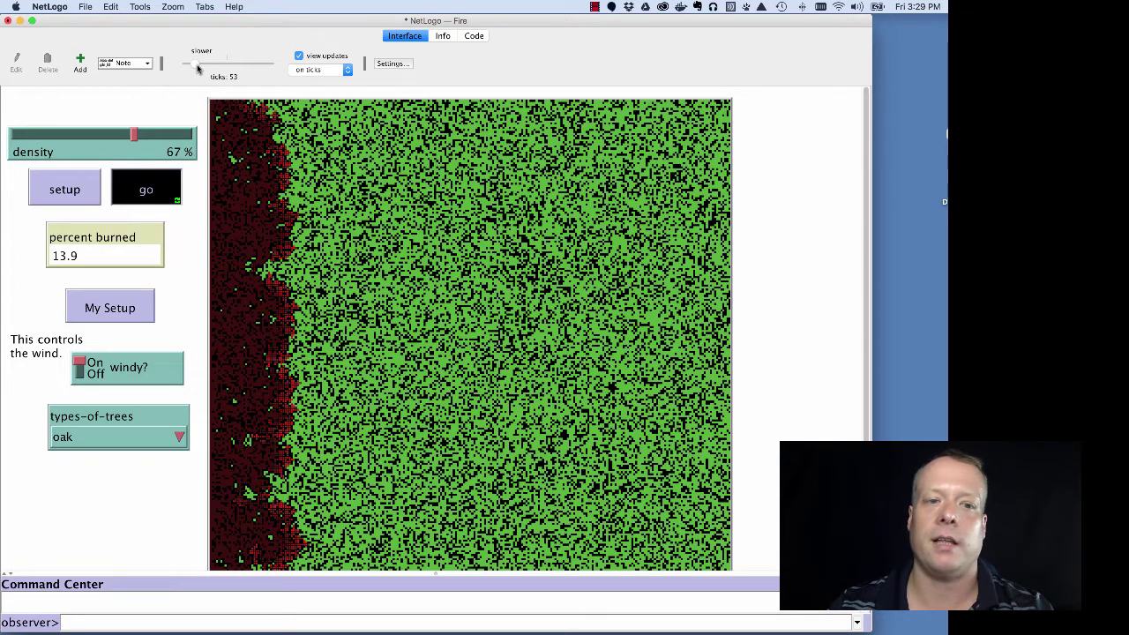
left_click_drag(197, 68, 283, 71)
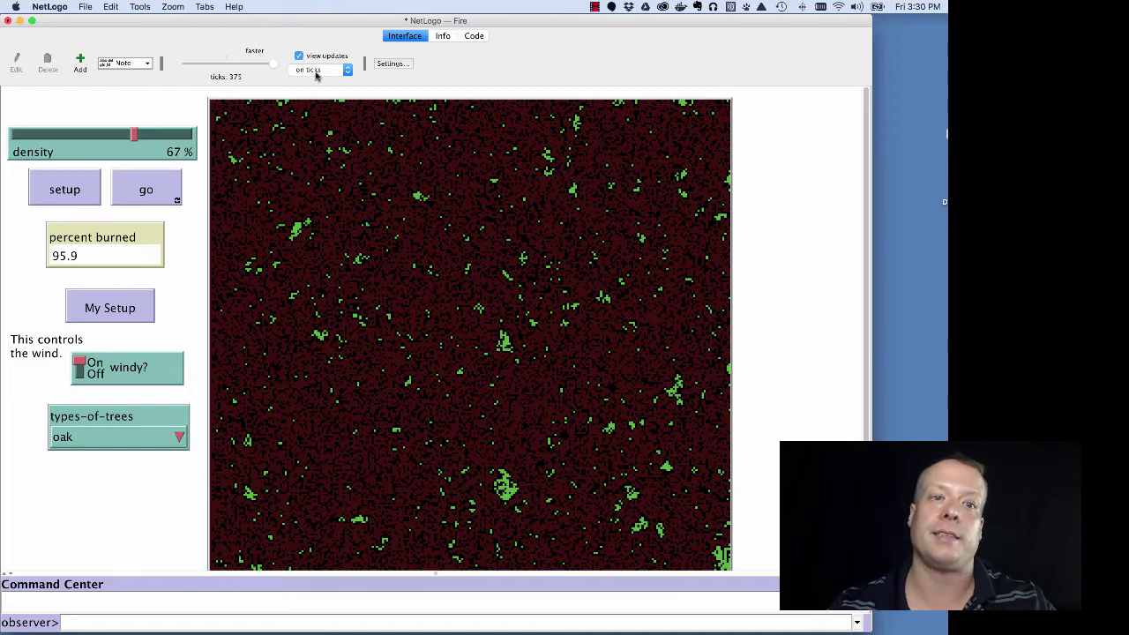
left_click(316, 70)
left_click(317, 70)
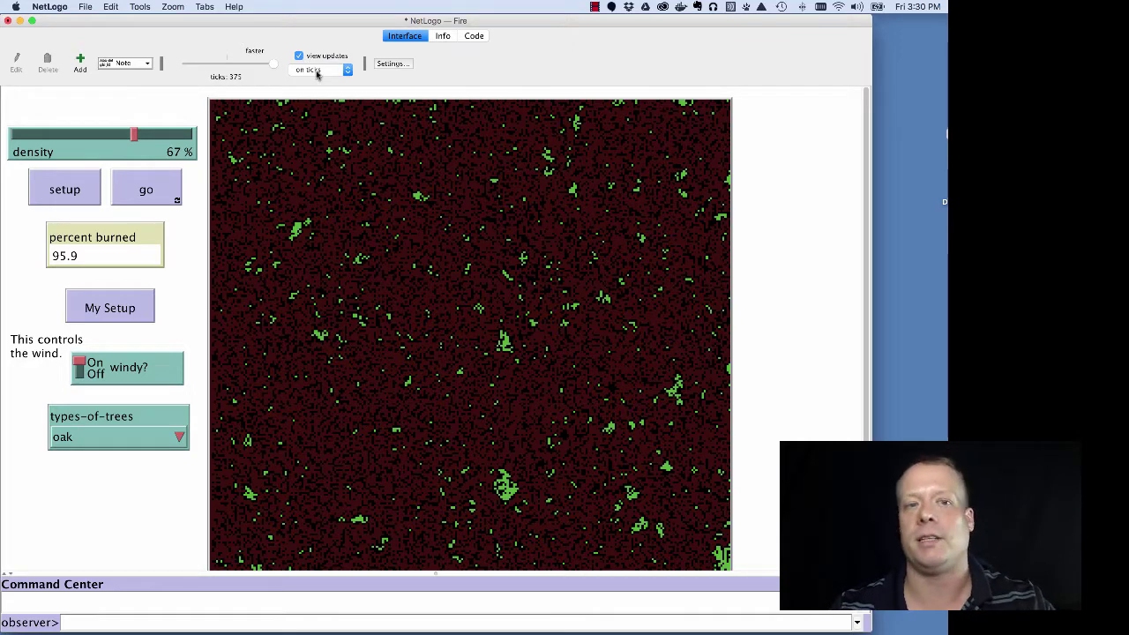
left_click_drag(273, 68, 228, 68)
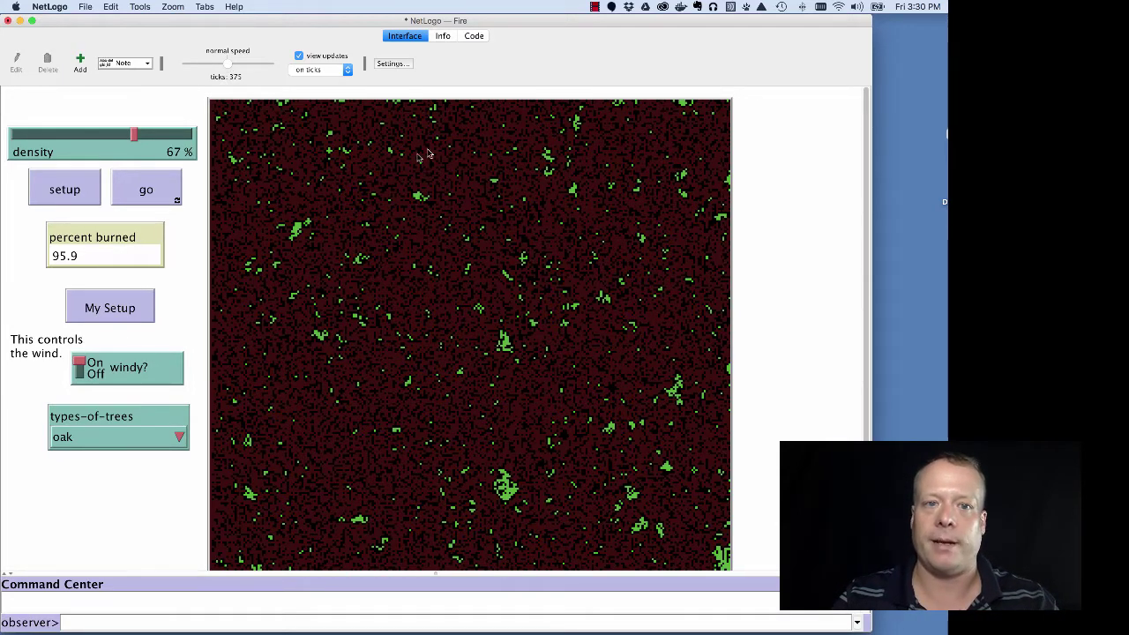
Set max-pxcor and max-pycor to 50 in world settings for a 101 × 101 world
left_click(393, 63)
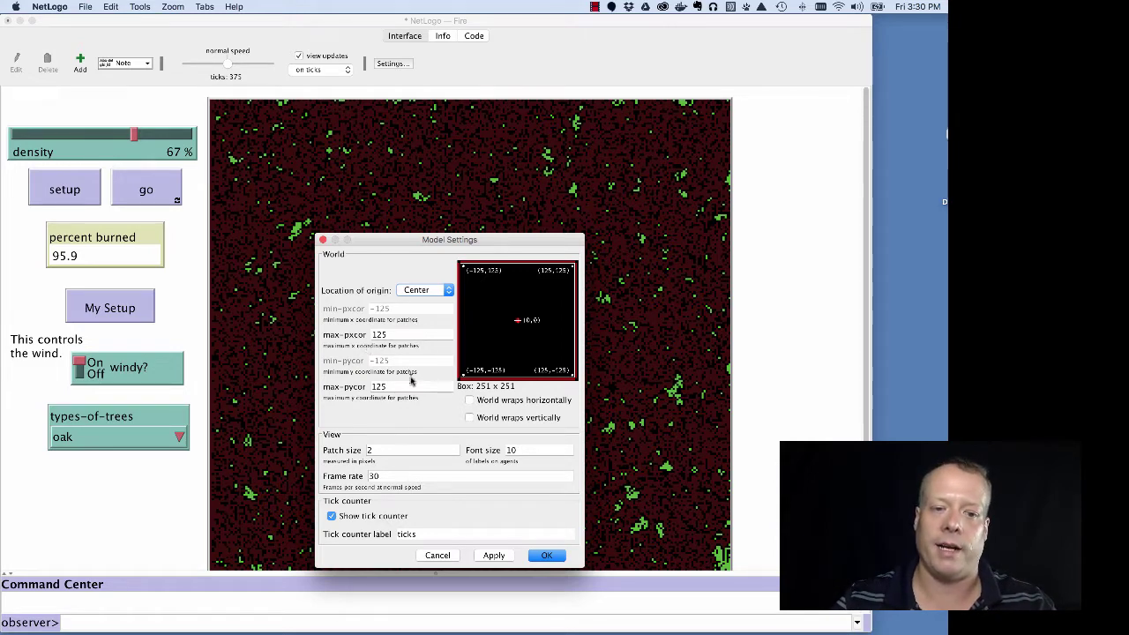
double_click(378, 335)
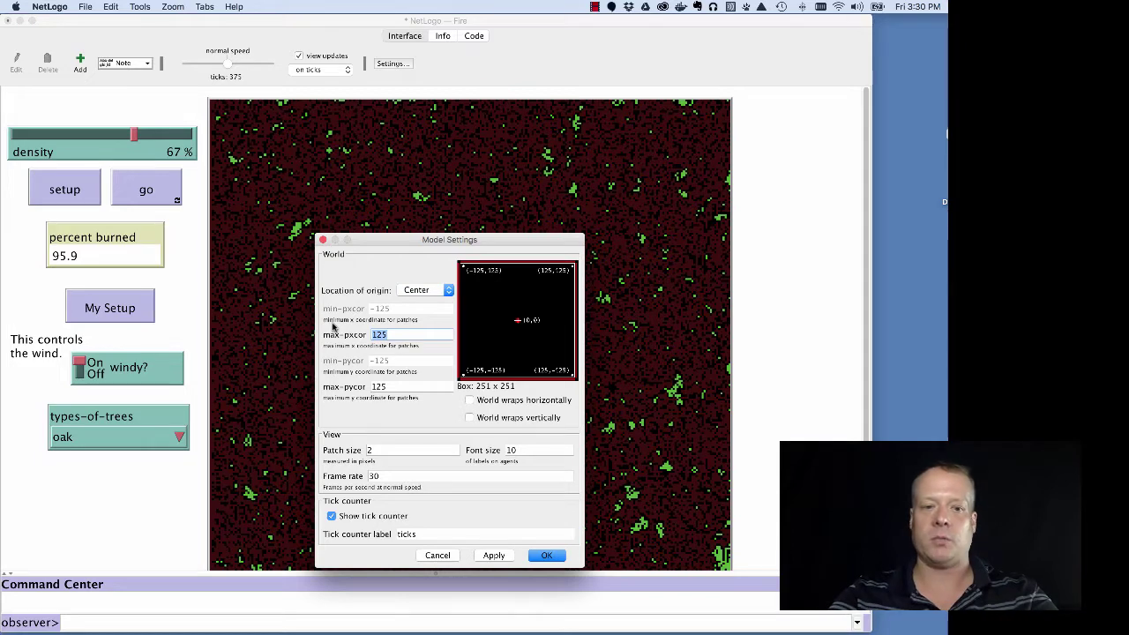
type("50")
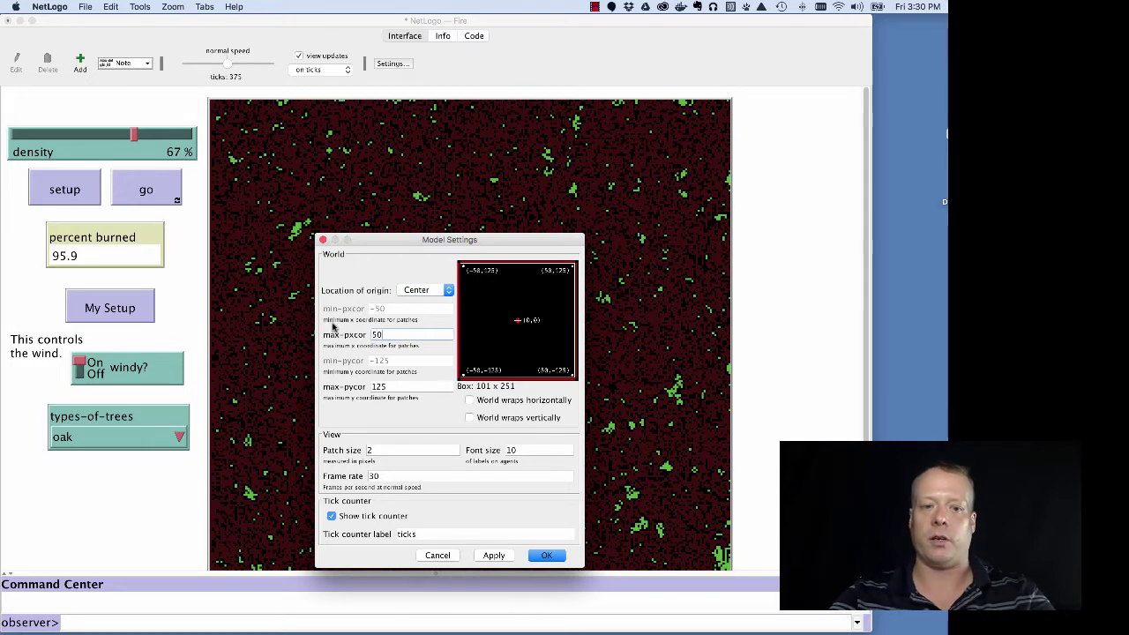
double_click(395, 388)
type("50")
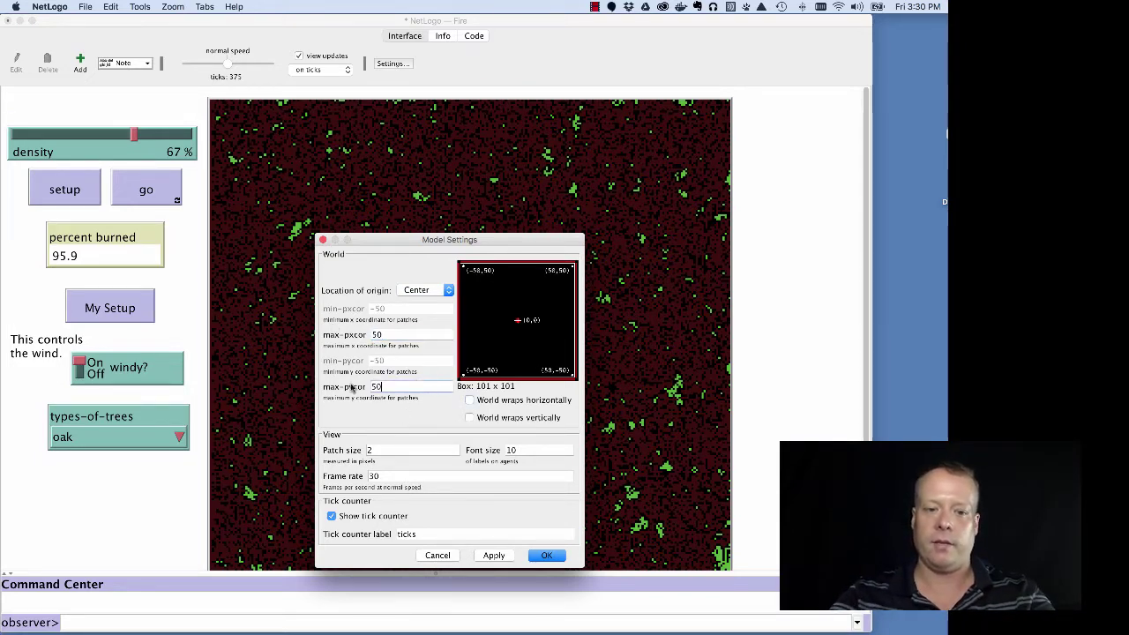
left_click(547, 556)
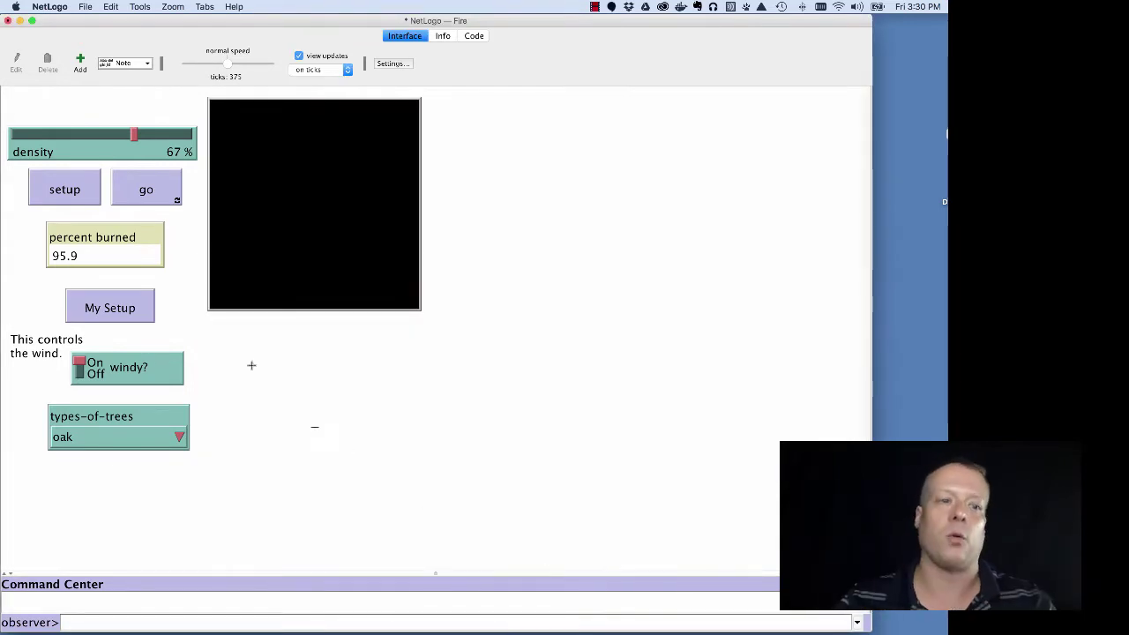
Run setup and go on the smaller world, then reopen Settings and cancel
left_click(72, 185)
left_click(126, 189)
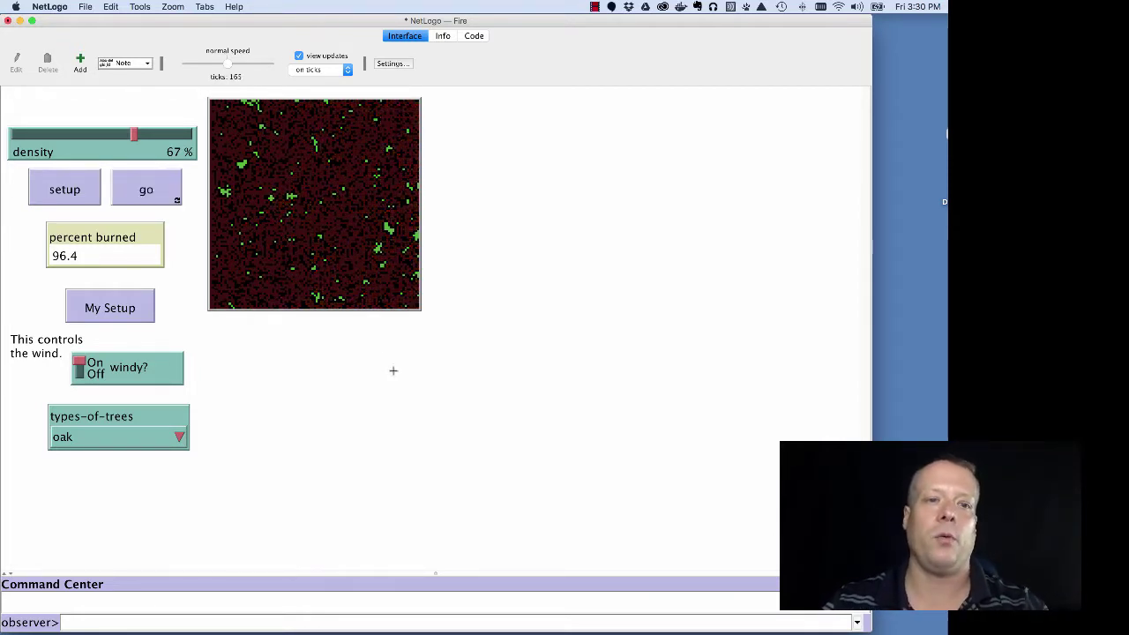
left_click(393, 64)
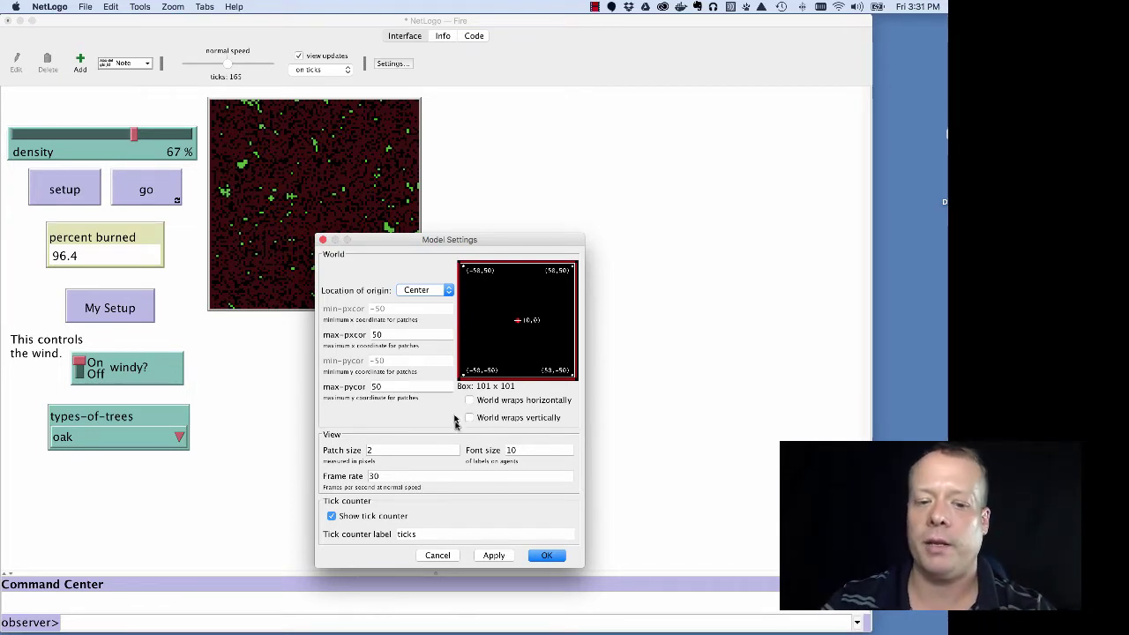
left_click(438, 556)
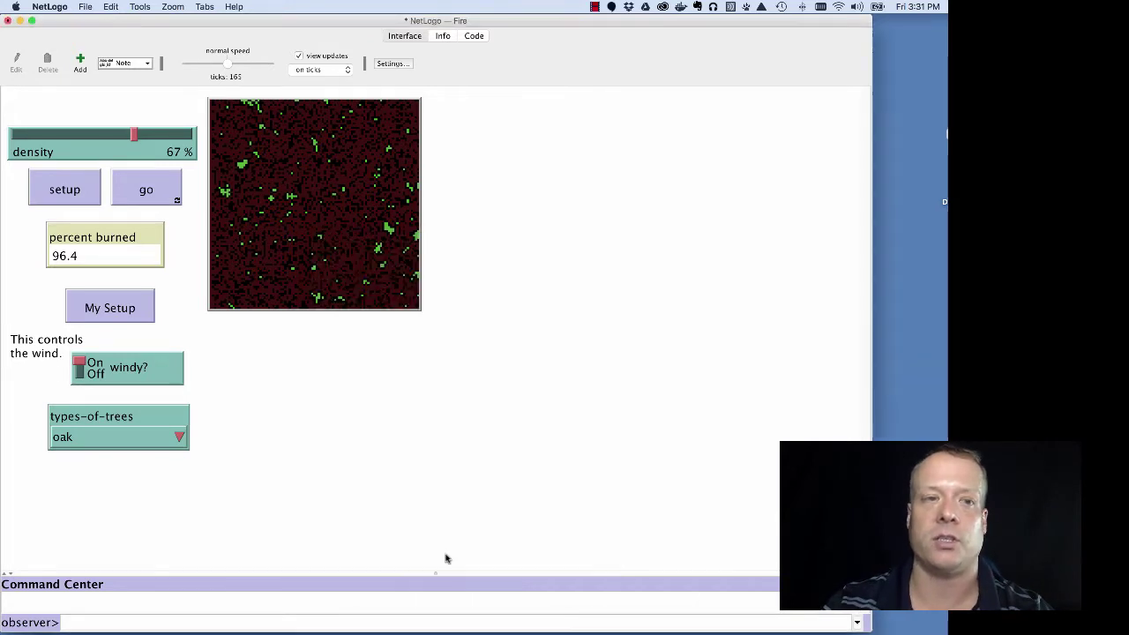
Discard the Fire model changes and open Biology > Flocking from the Models Library
left_click(53, 7)
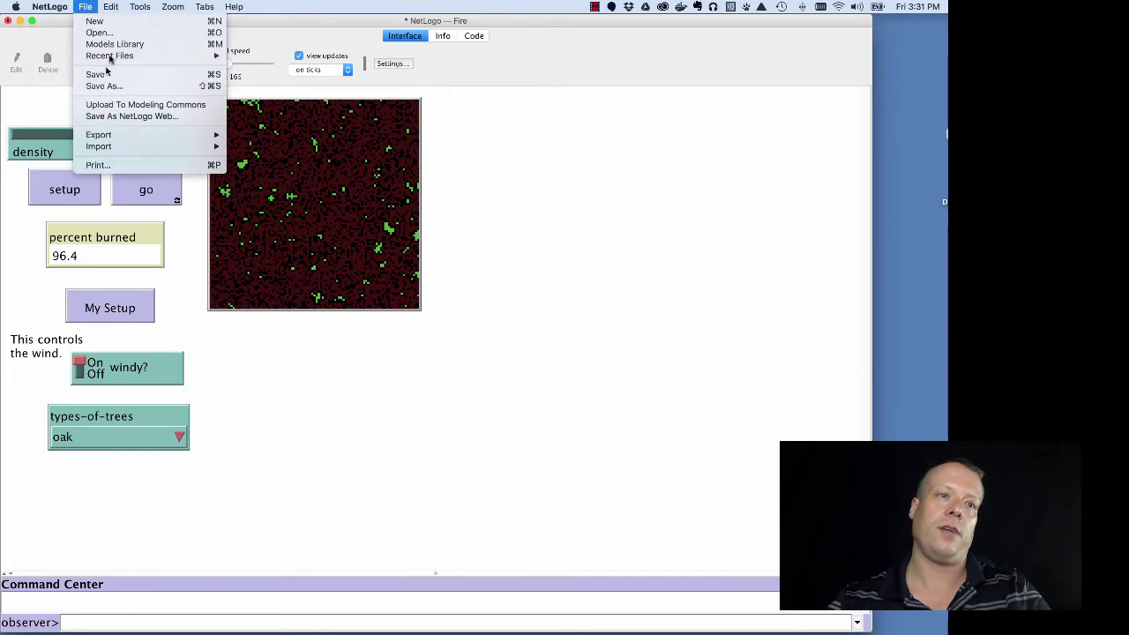
left_click(104, 42)
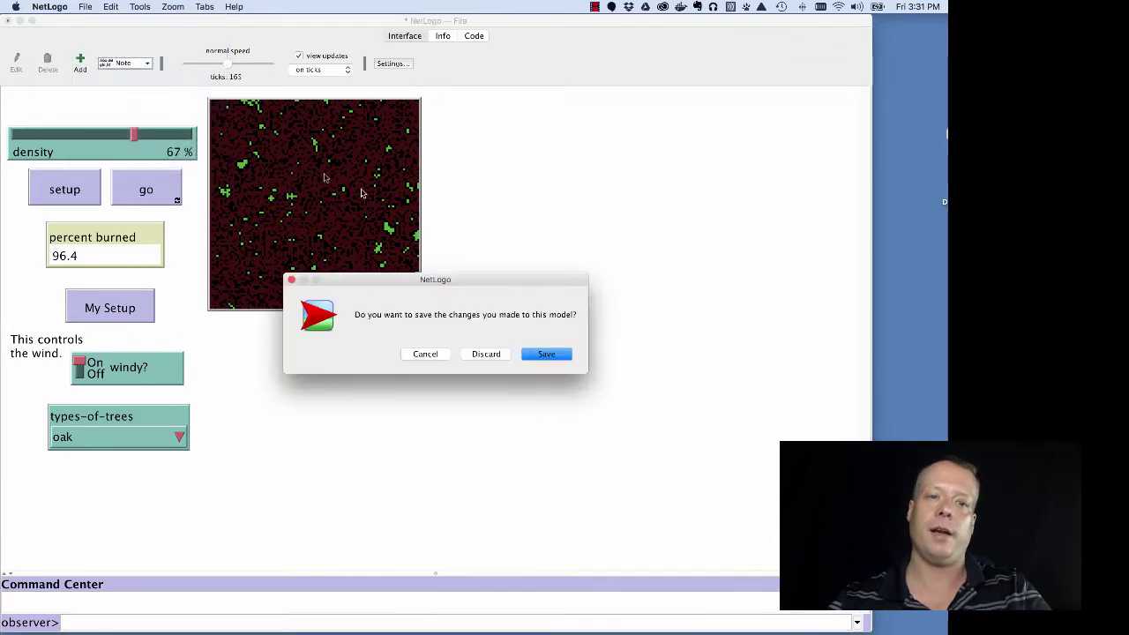
left_click(483, 355)
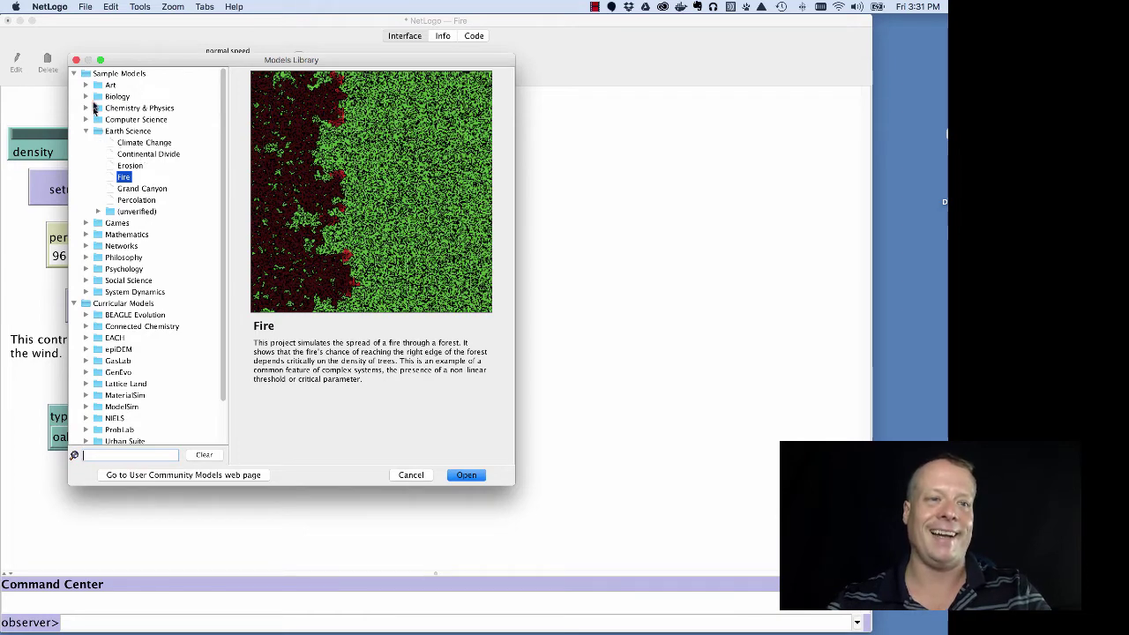
left_click(86, 96)
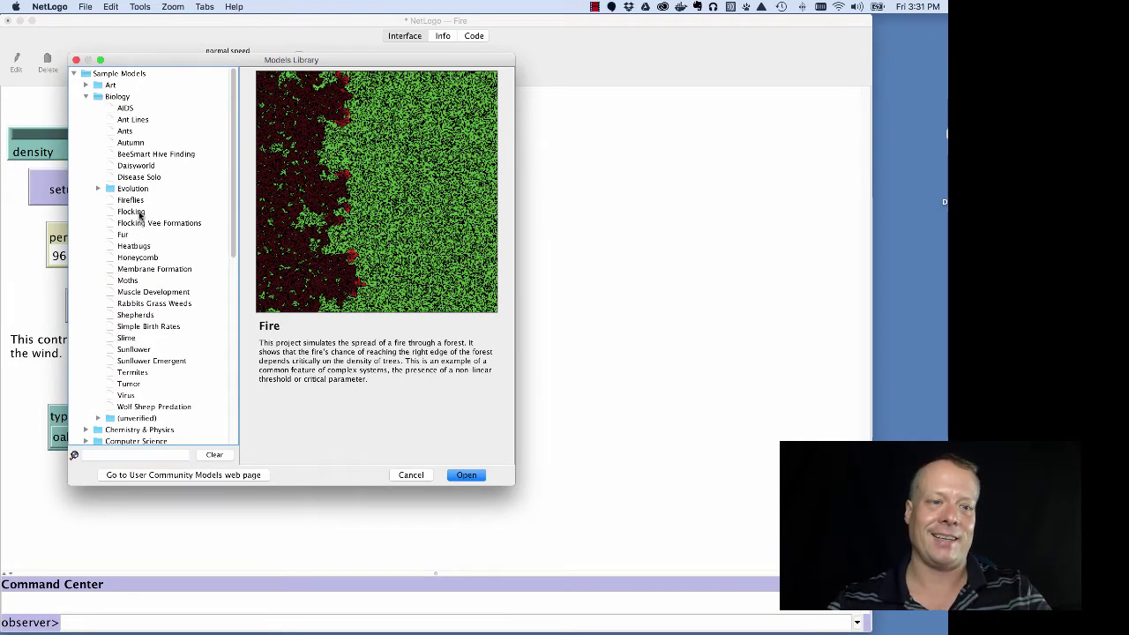
double_click(132, 212)
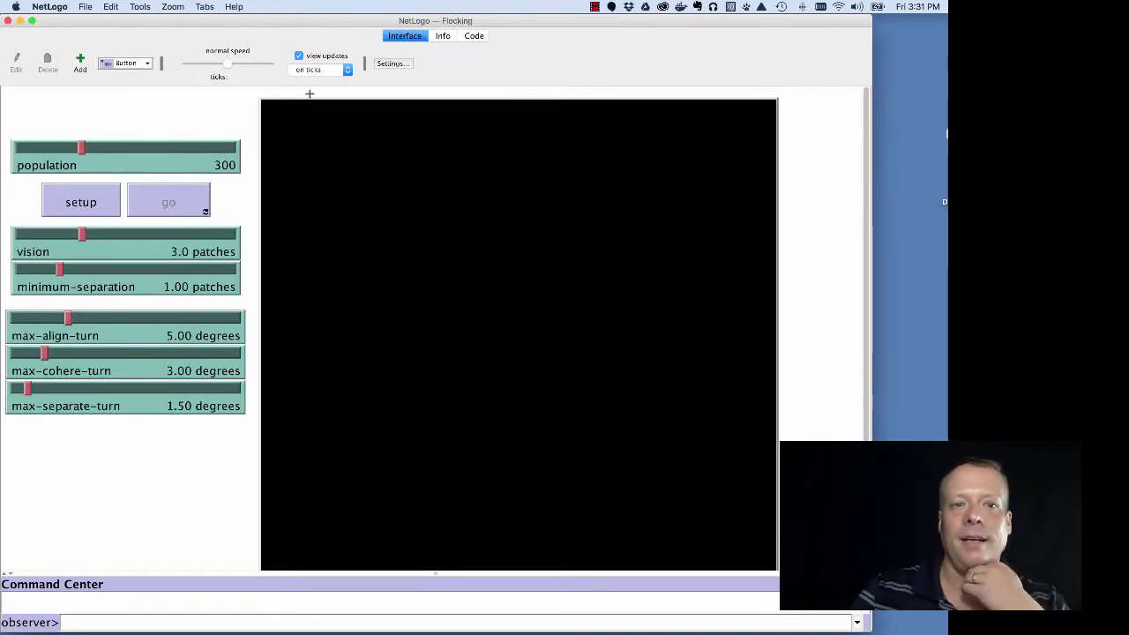
Start the flock, then disable horizontal and vertical world wrapping in the view settings
left_click(80, 205)
left_click(170, 204)
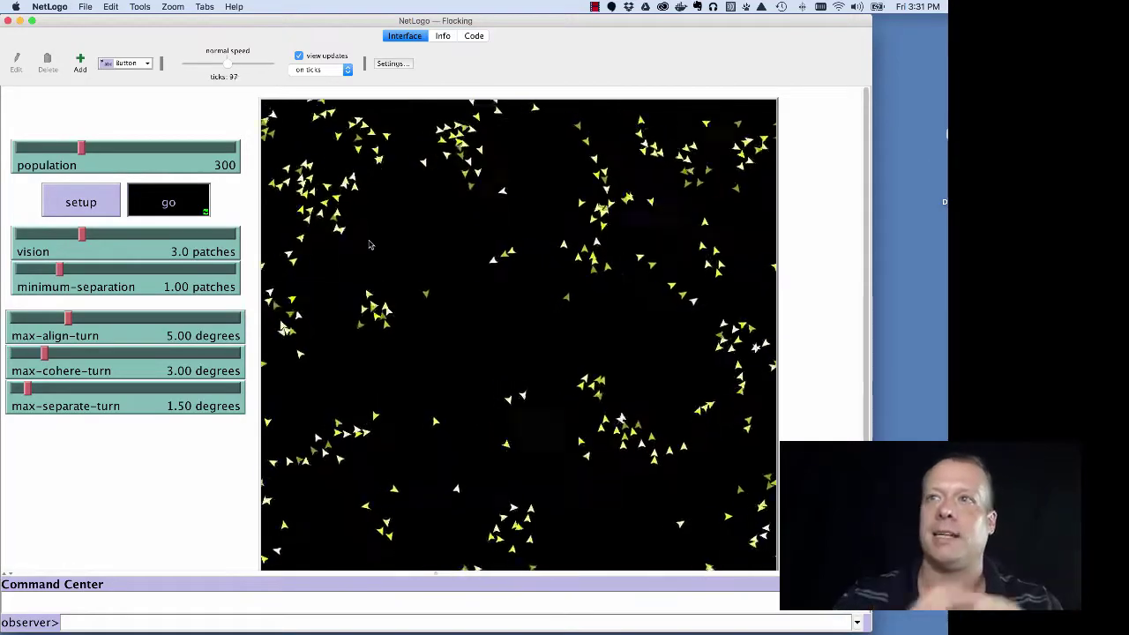
right_click(439, 250)
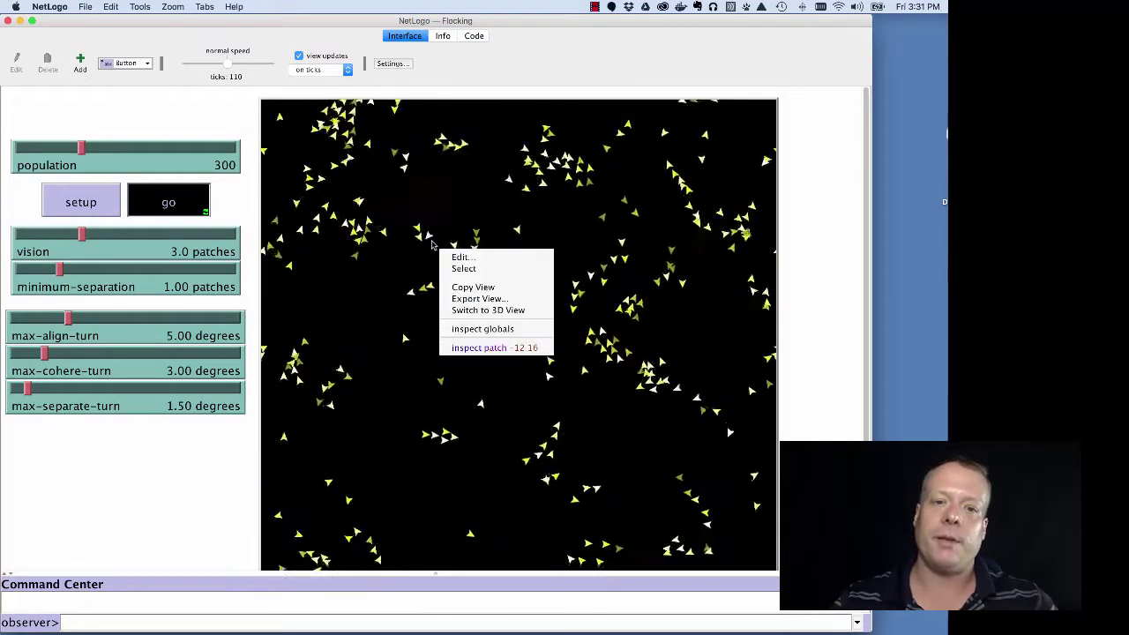
left_click(504, 259)
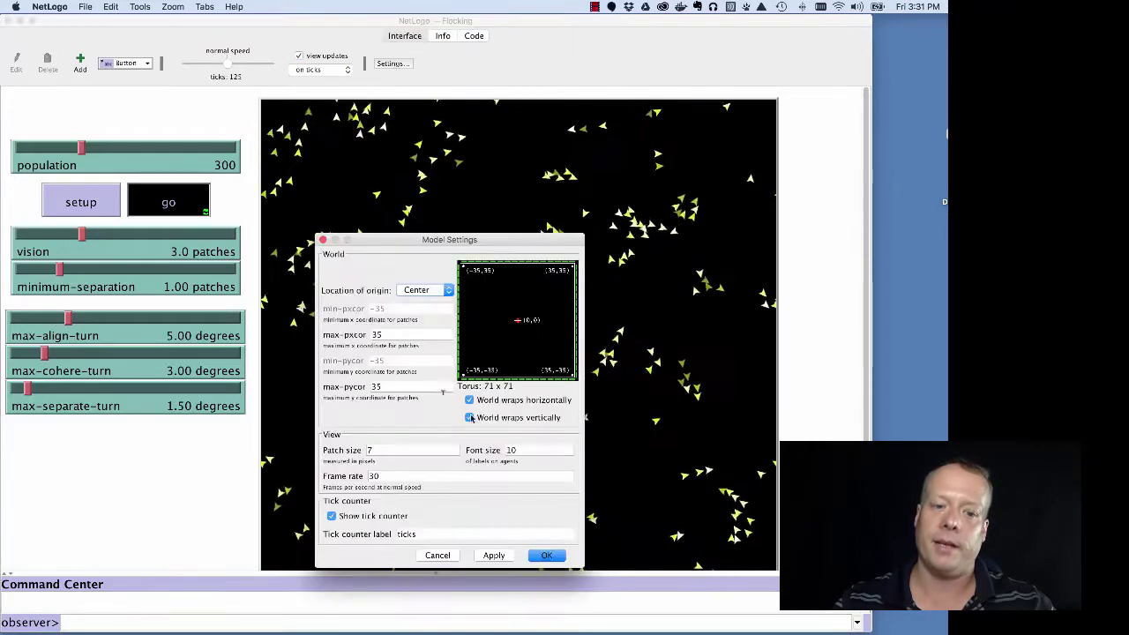
left_click(469, 399)
left_click(469, 418)
left_click(546, 556)
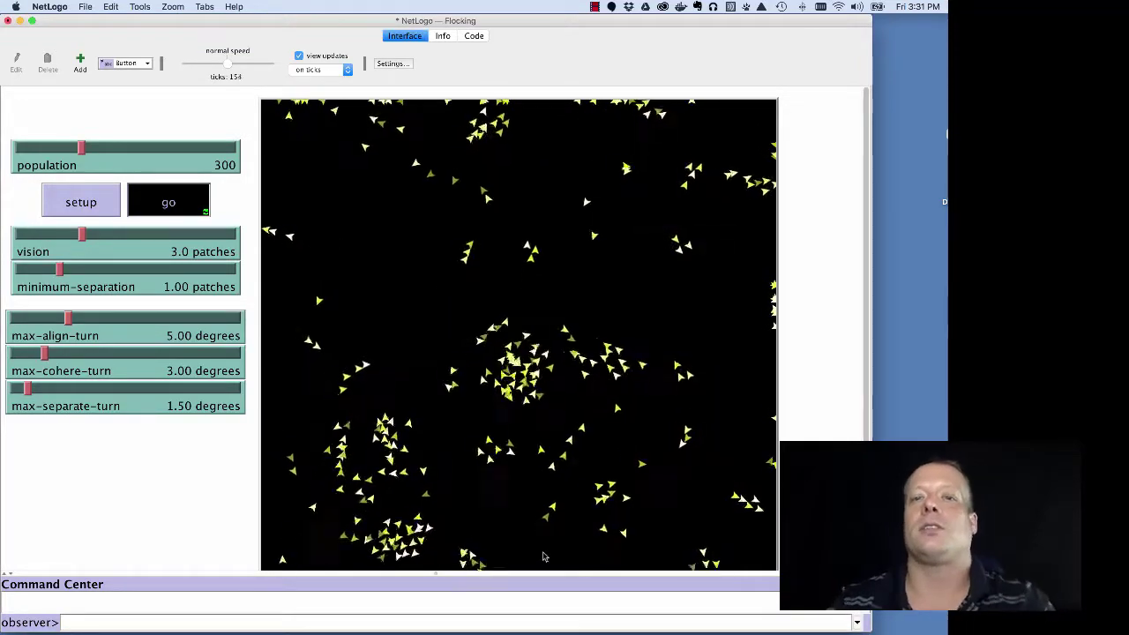